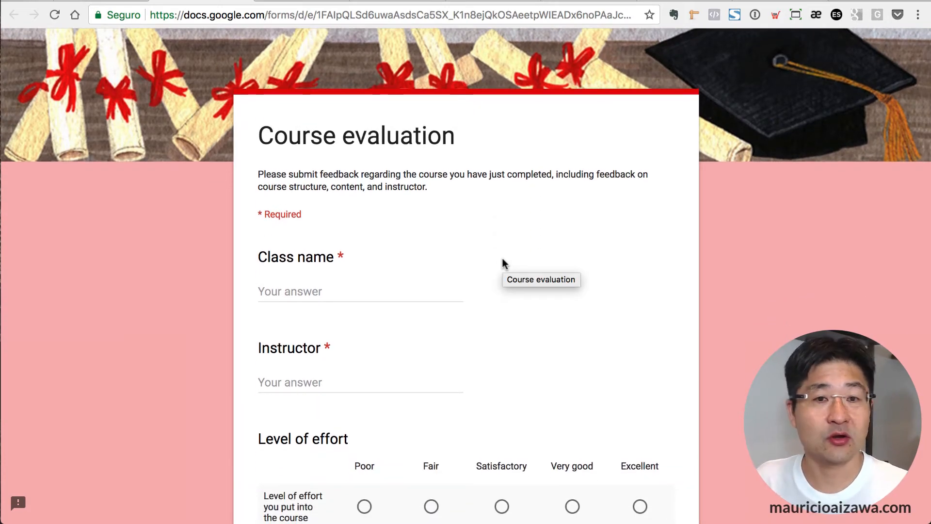
# Browse the Course evaluation, Customer Feedback and Job application example forms, then bring up My Drive.
pyautogui.scroll(-10, 504, 265)
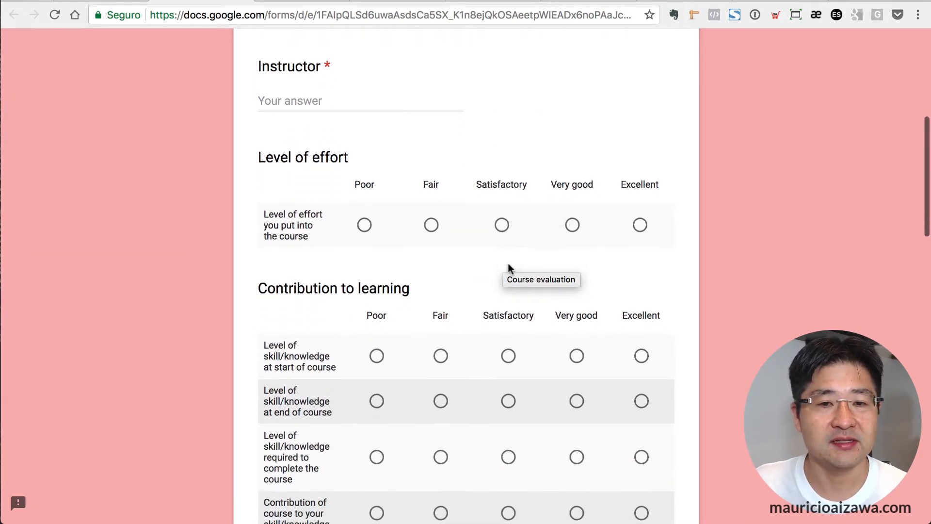
pyautogui.scroll(-1, 509, 268)
pyautogui.scroll(12, 509, 268)
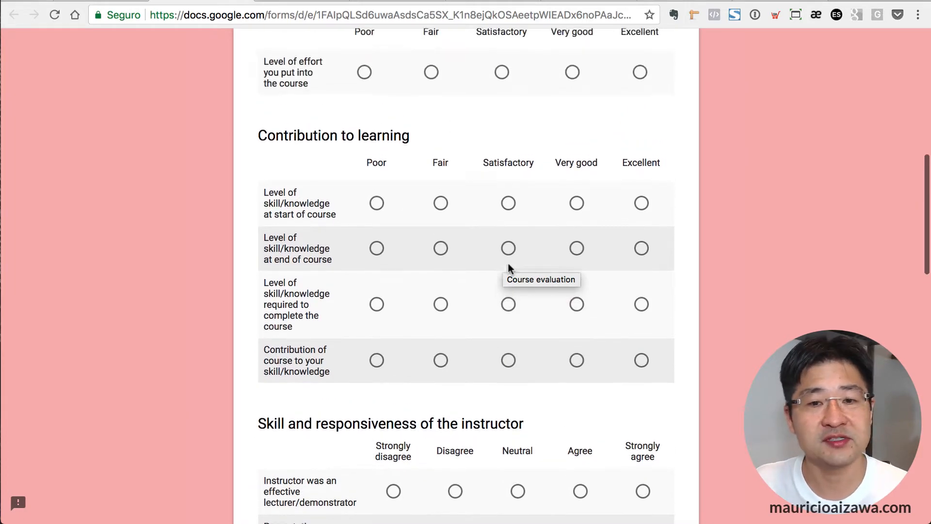
pyautogui.scroll(1, 411, 266)
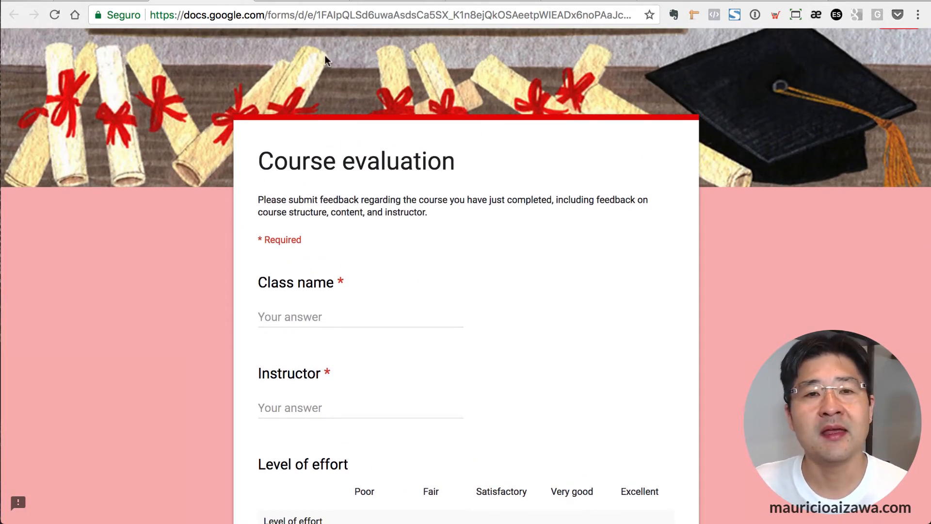
pyautogui.click(299, 1)
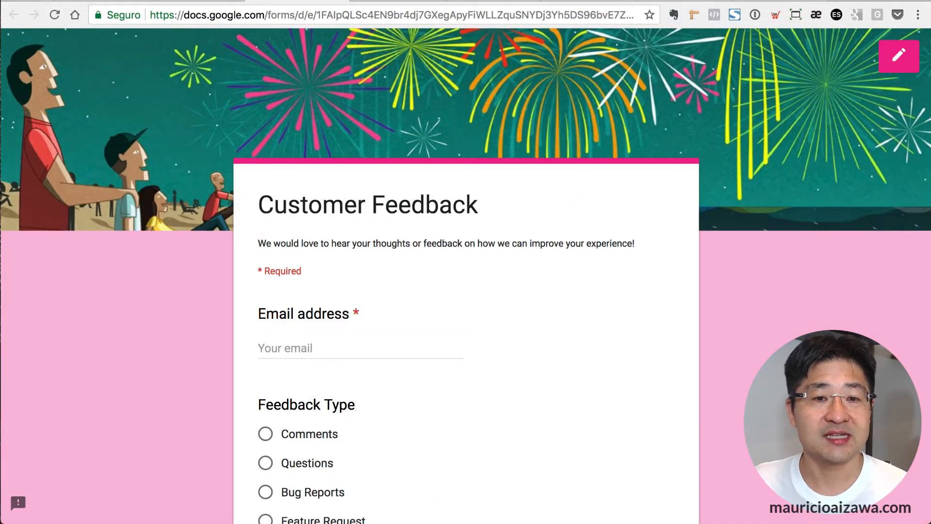
pyautogui.click(393, 1)
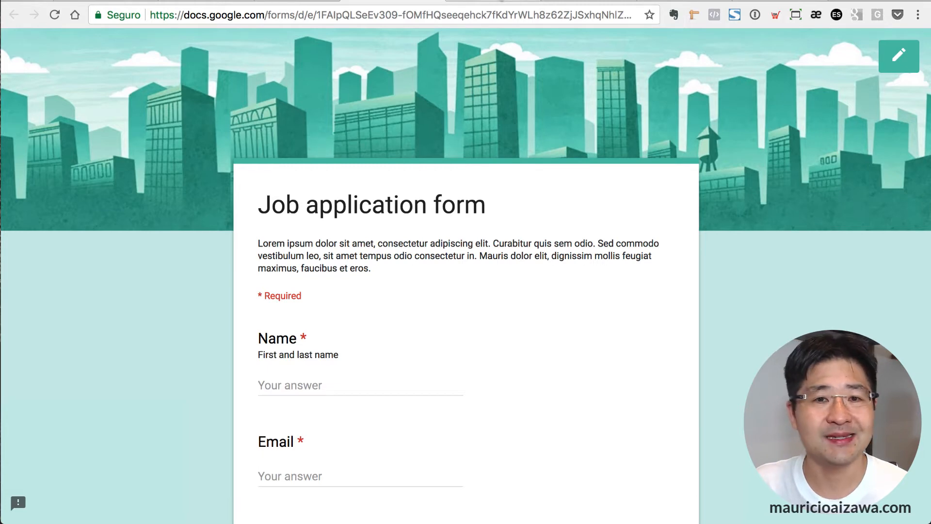
pyautogui.click(495, 3)
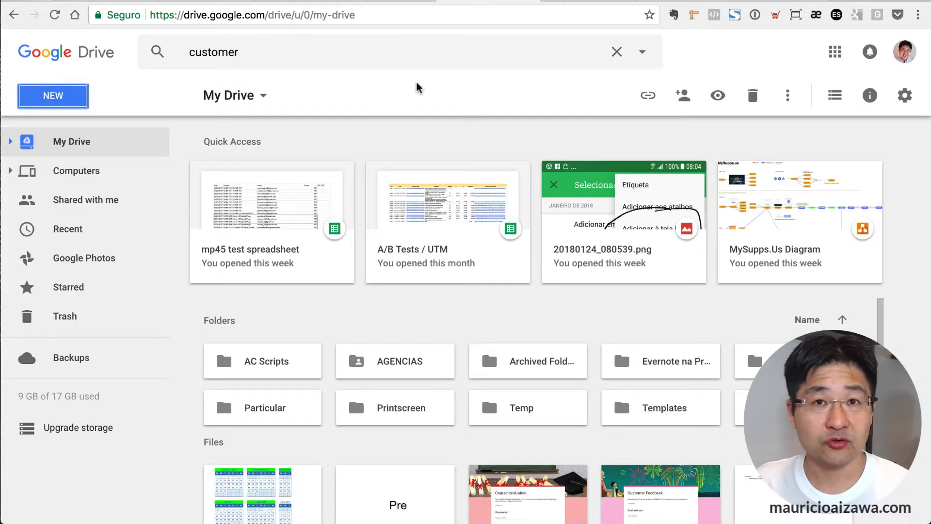
# Start a new Google Form from a template using Drive's New > More > Google Forms menu.
pyautogui.click(53, 97)
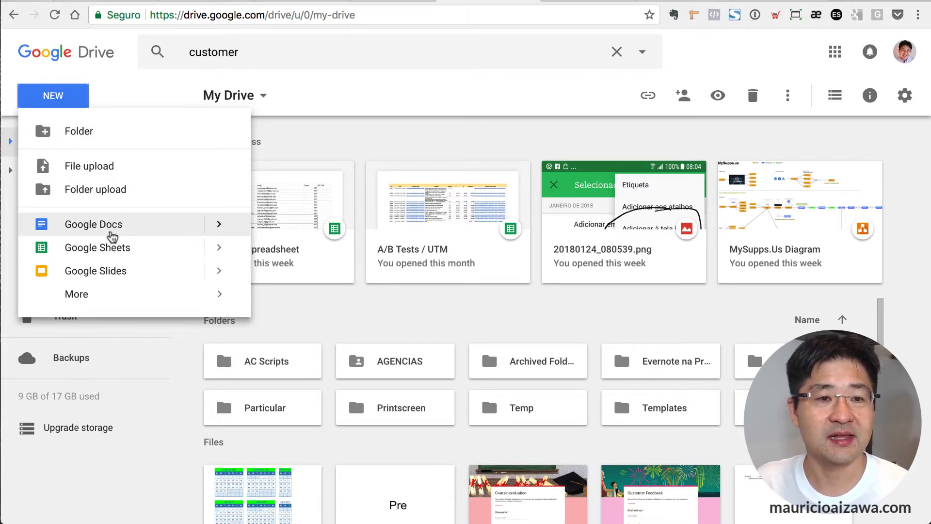
pyautogui.click(96, 293)
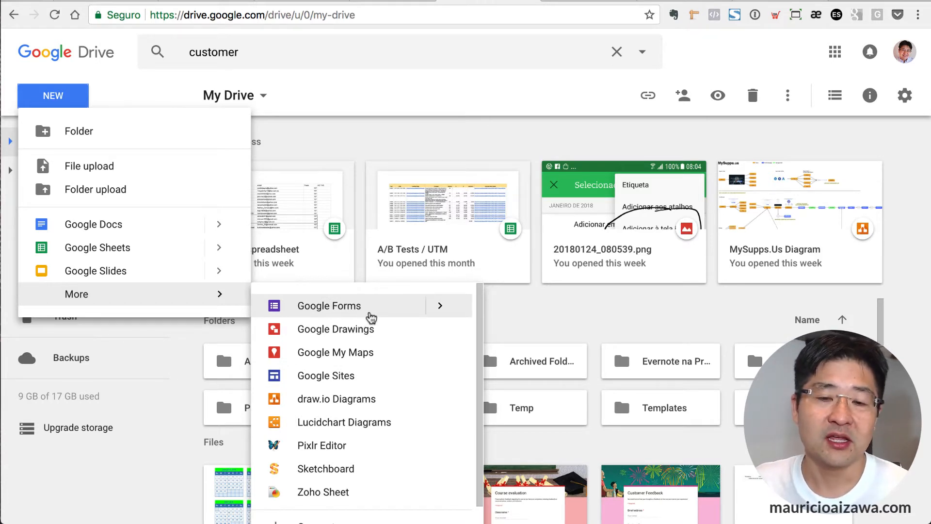
pyautogui.moveTo(441, 306)
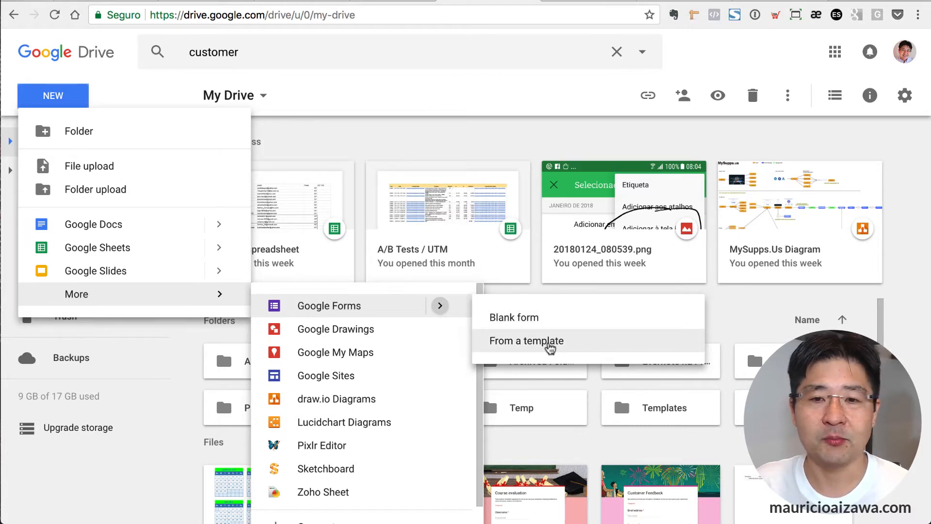
pyautogui.click(549, 346)
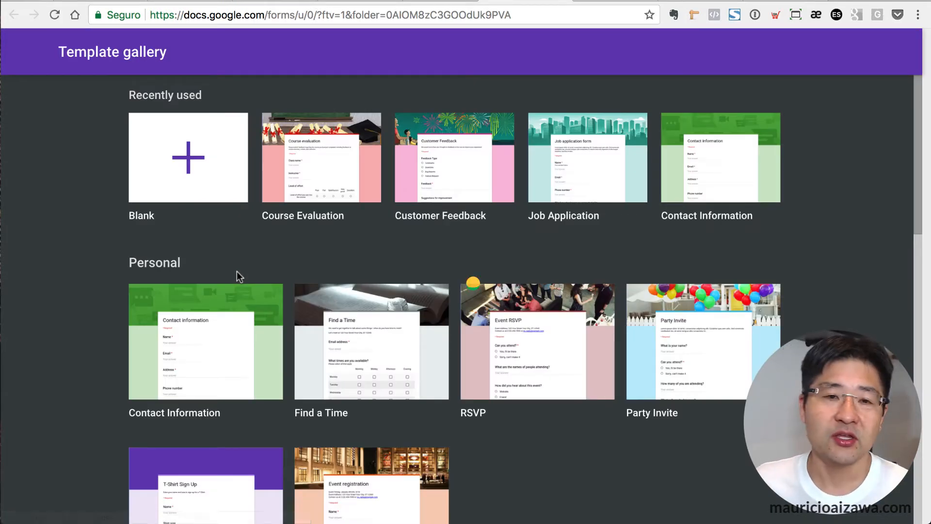
# Pick the Customer Feedback template in the Template gallery to create the form.
pyautogui.click(461, 171)
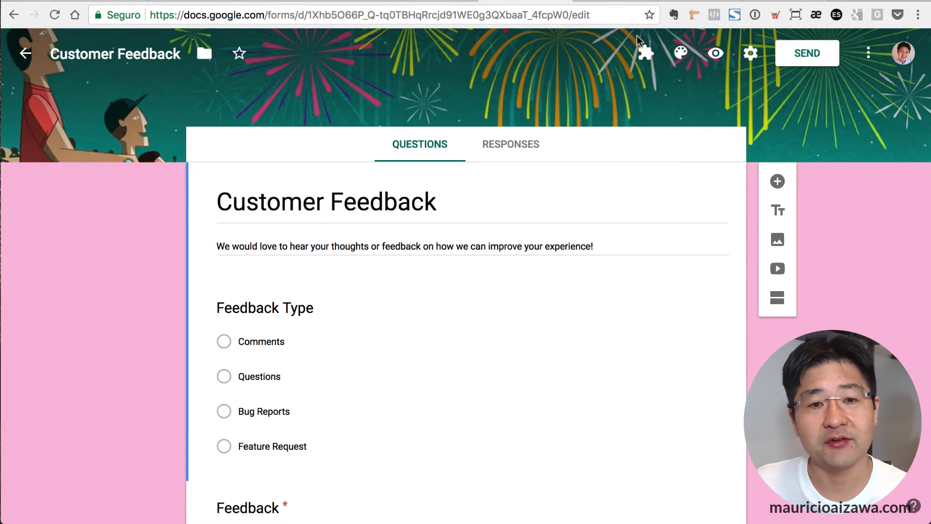
# Look over the Customer Feedback questions and check the Responses tab shows 0 responses.
pyautogui.scroll(-5, 448, 255)
pyautogui.scroll(-2, 448, 259)
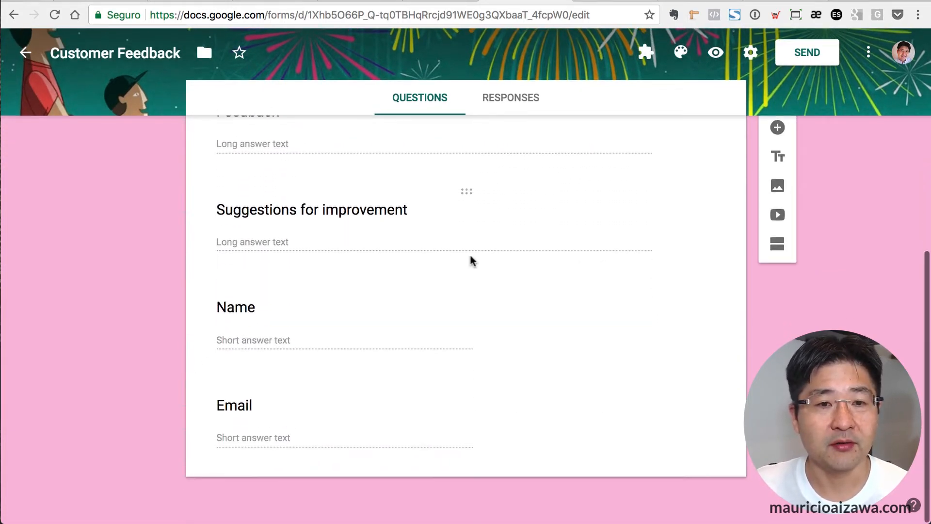
pyautogui.scroll(4, 470, 256)
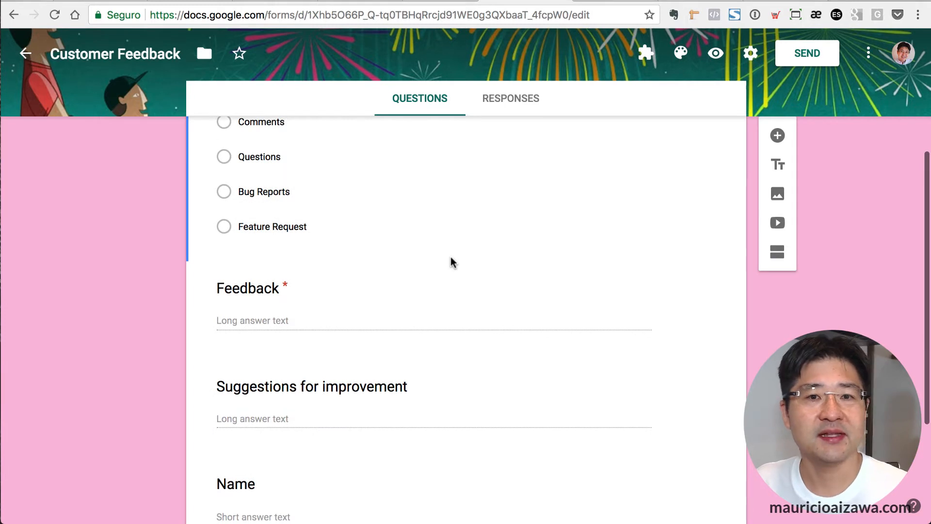
pyautogui.scroll(2, 451, 262)
pyautogui.scroll(1, 450, 258)
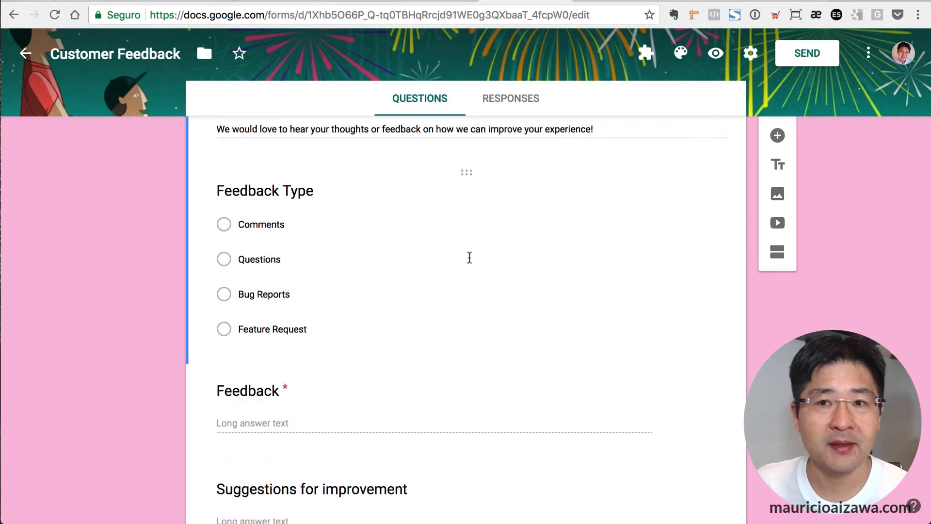
pyautogui.click(506, 98)
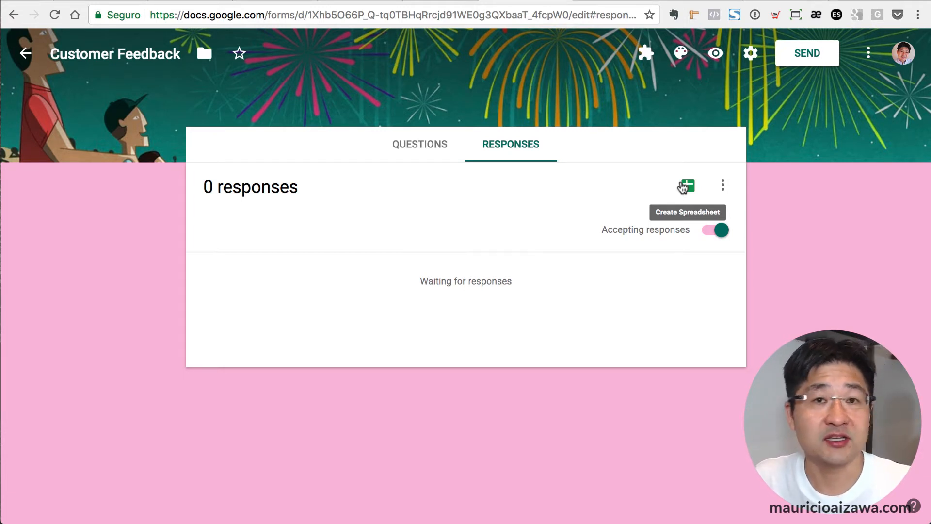
# Create the new 'Customer Feedback 2(Responses)' response spreadsheet and return to the form.
pyautogui.click(685, 187)
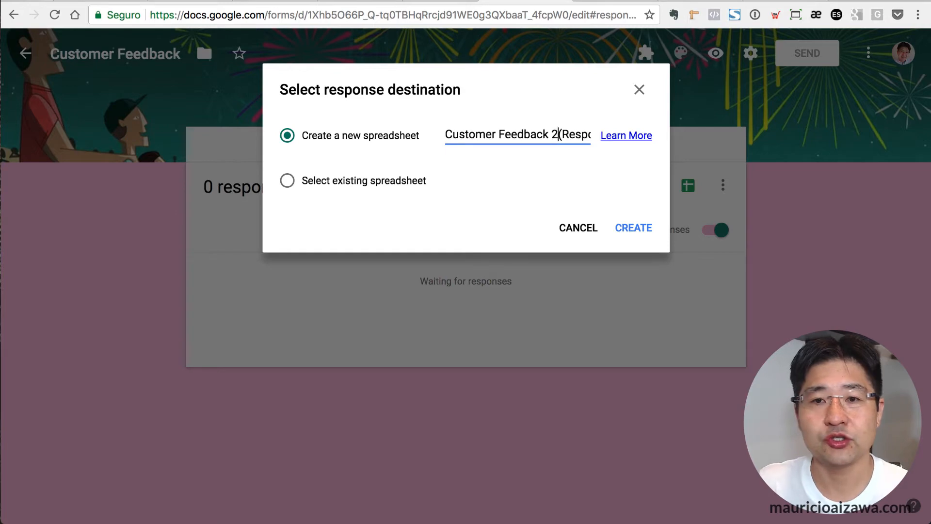
pyautogui.click(634, 228)
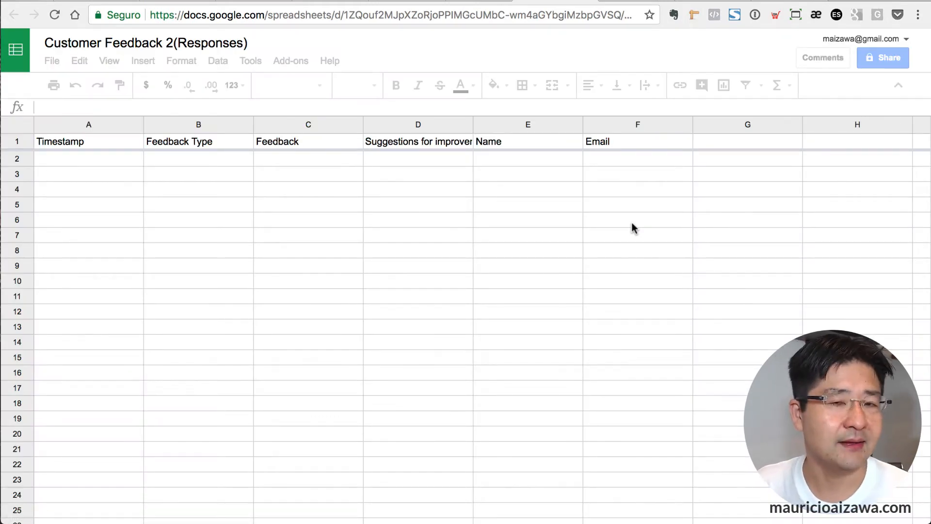
pyautogui.click(587, 1)
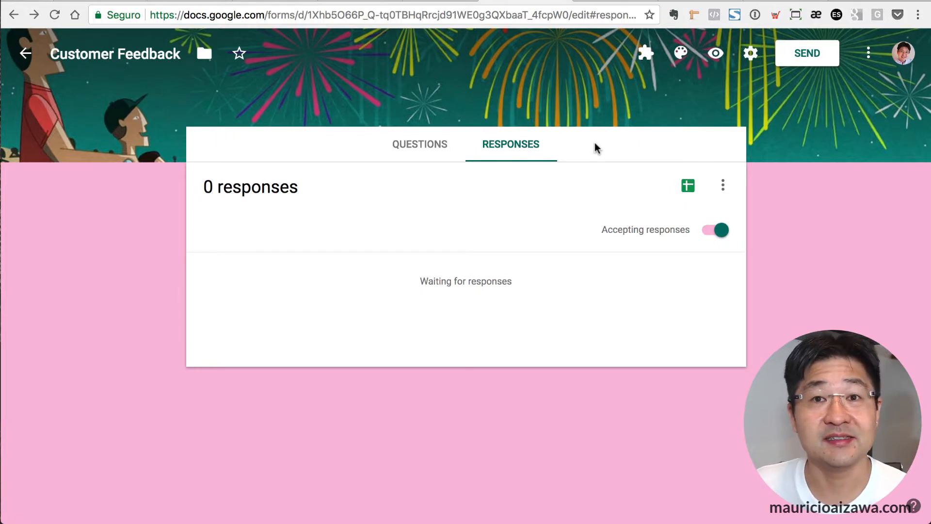
# In the live form, choose Comments and answer 'Awesome service!' and 'make available some free stuff!'.
pyautogui.click(716, 54)
pyautogui.scroll(-4, 338, 290)
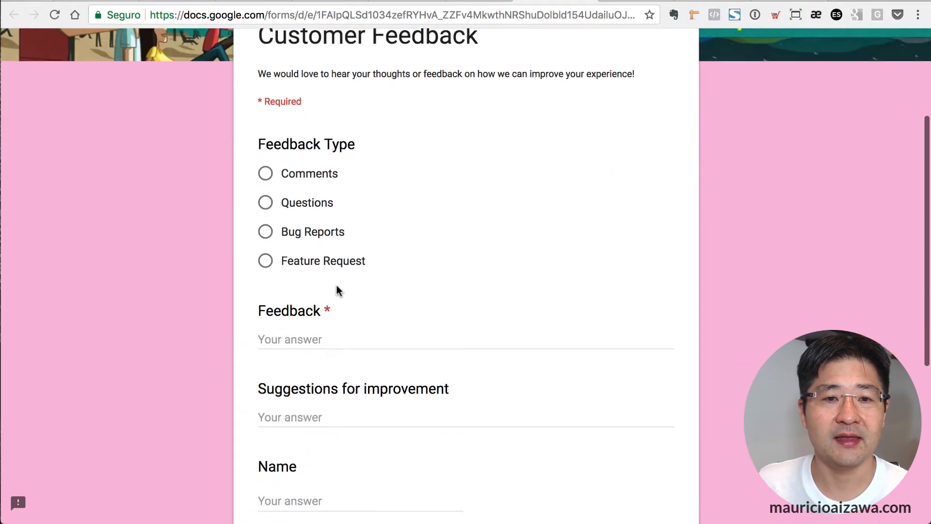
pyautogui.click(265, 169)
pyautogui.click(288, 336)
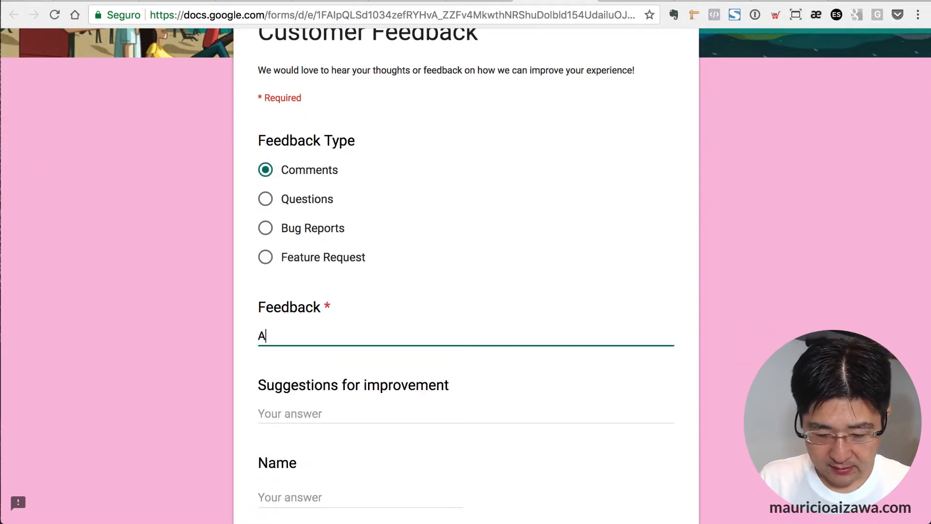
pyautogui.write('Awesome service')
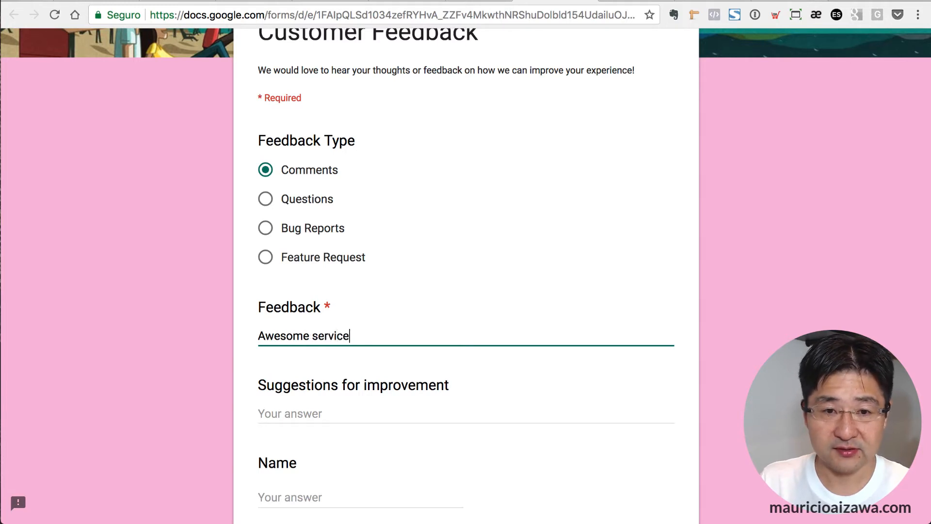
pyautogui.write('!')
pyautogui.press('Tab')
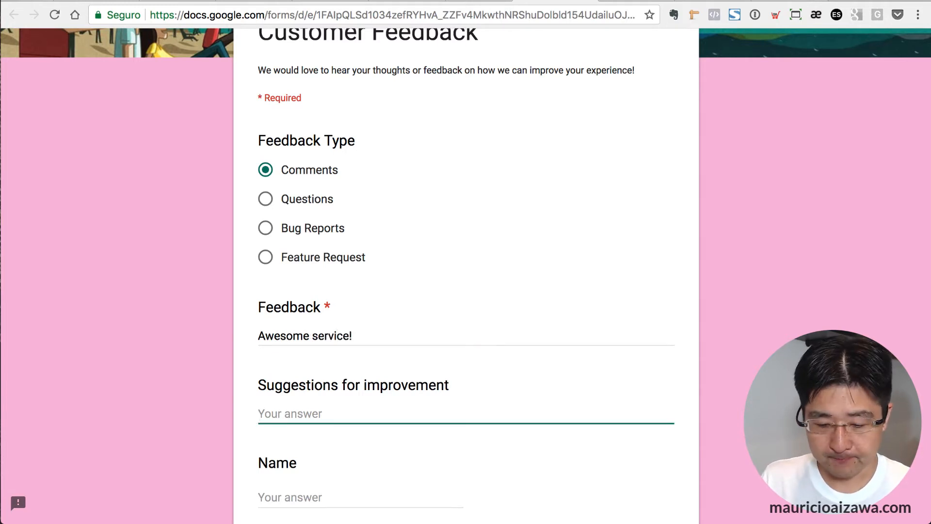
pyautogui.write('make availa')
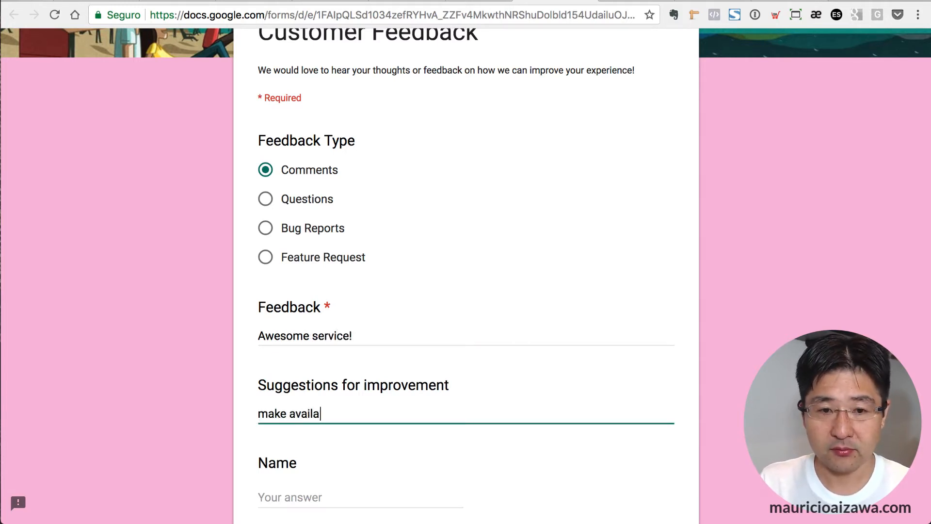
pyautogui.write('ble some fre')
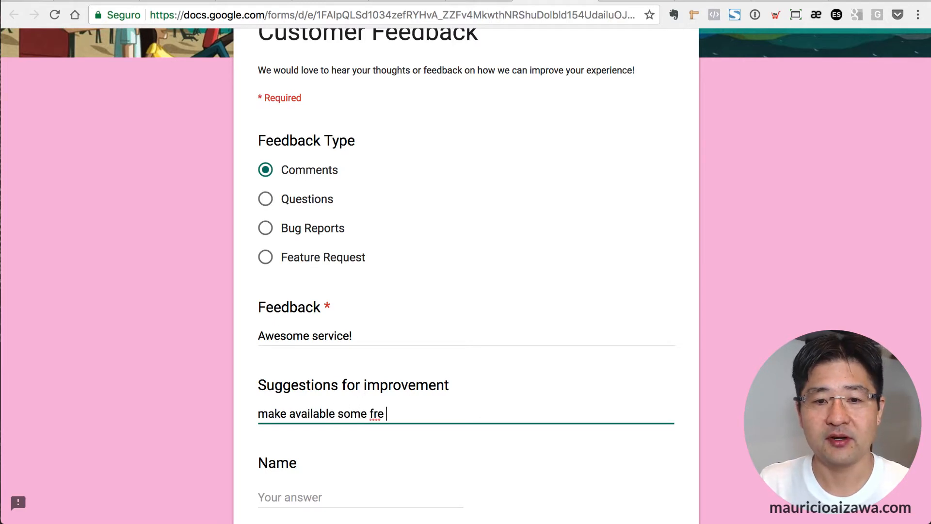
pyautogui.press('BackSpace')
pyautogui.write('e stuff!')
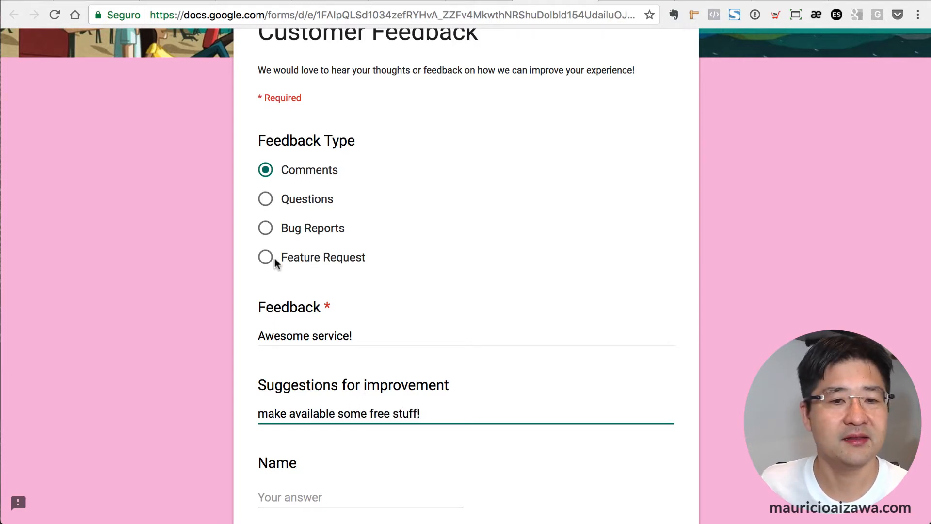
# Enter the respondent's name and e-mail address, then submit the test response.
pyautogui.scroll(-3, 275, 262)
pyautogui.click(285, 353)
pyautogui.write('M')
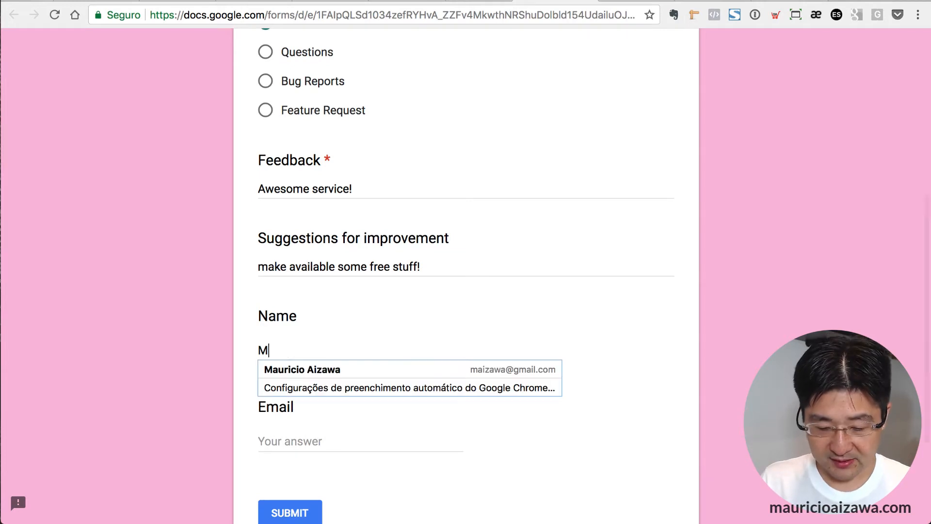
pyautogui.write('auricio')
pyautogui.press('Tab')
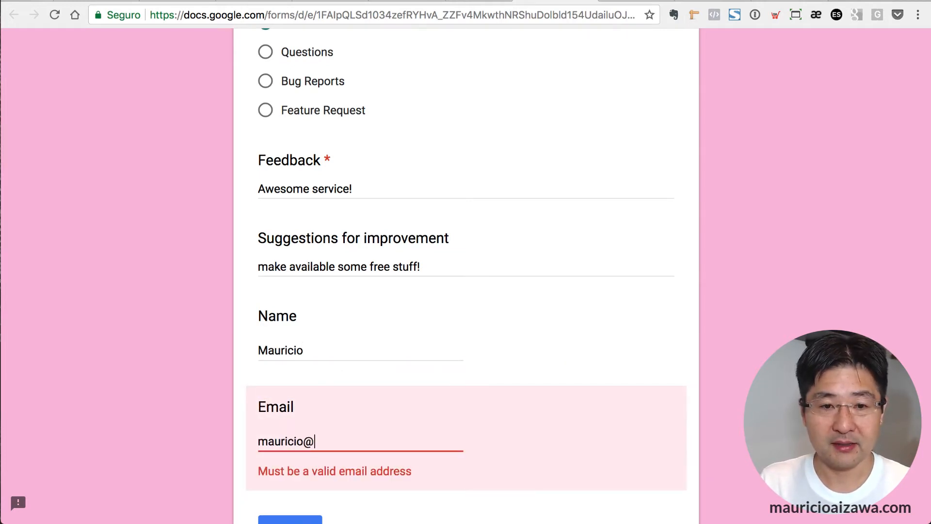
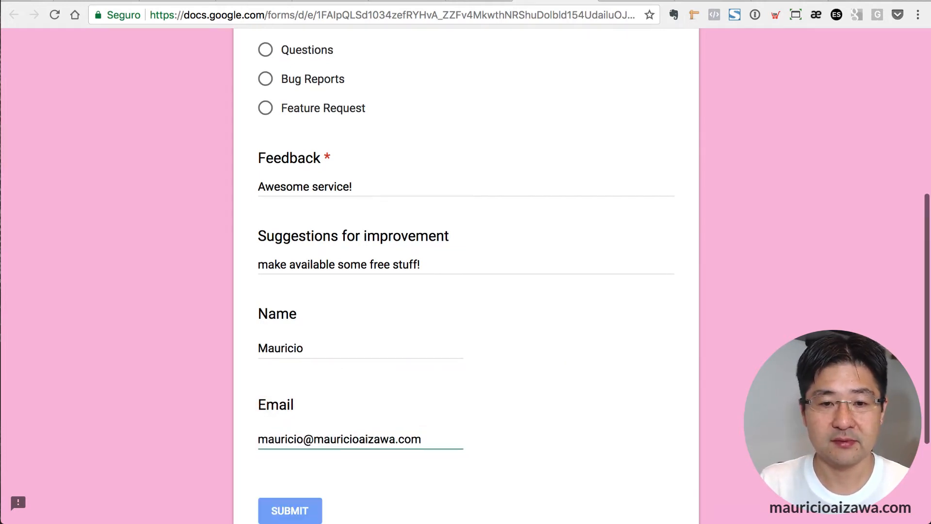
pyautogui.click(314, 438)
pyautogui.press('BackSpace')
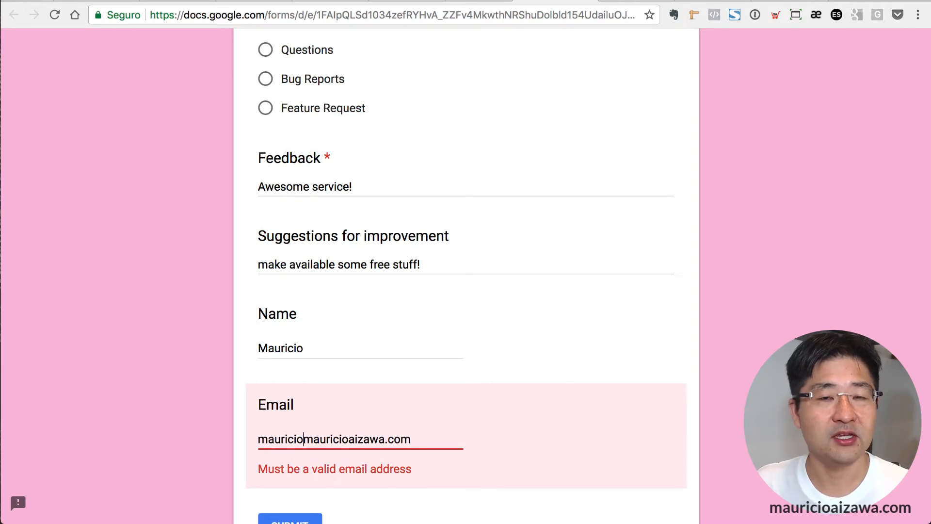
pyautogui.write('@')
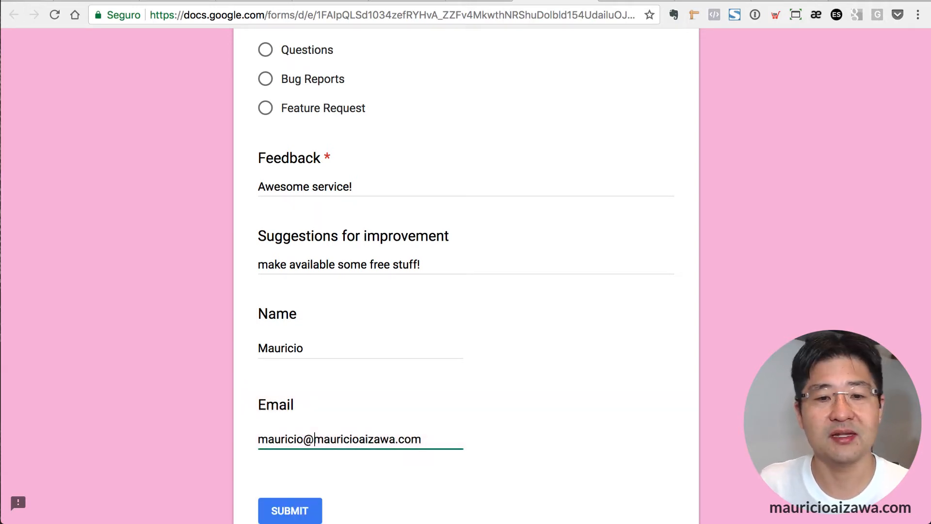
pyautogui.scroll(-2, 589, 293)
pyautogui.click(281, 456)
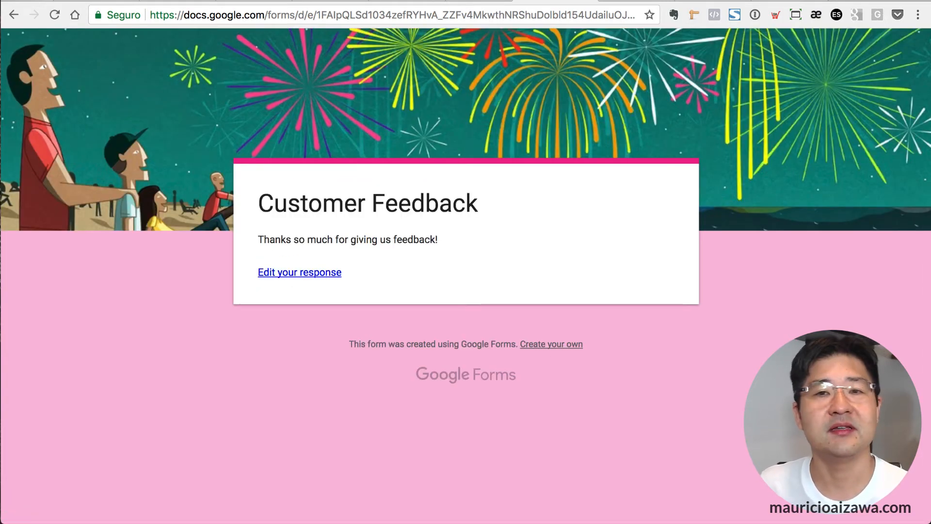
# Check the form editor's response summary, then return to Google Drive.
pyautogui.hotkey('ctrl', 'Tab')
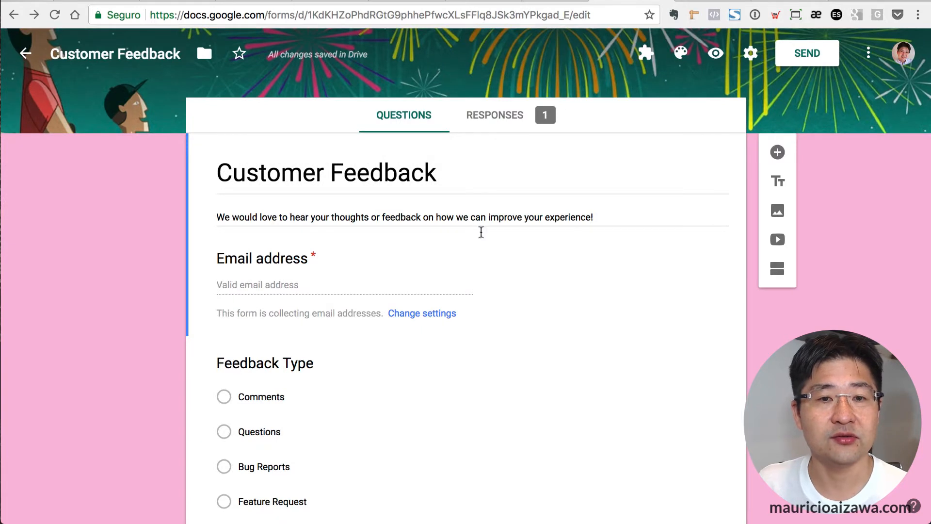
pyautogui.click(507, 121)
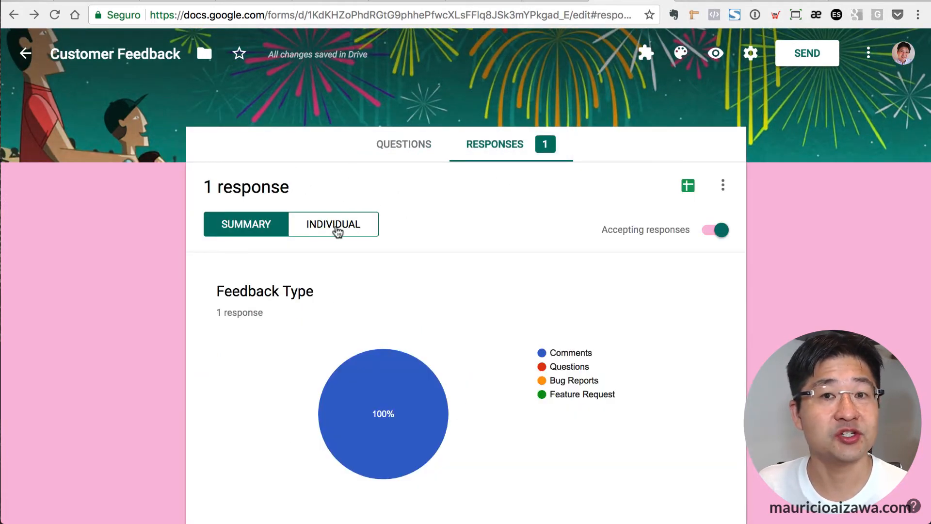
pyautogui.click(398, 1)
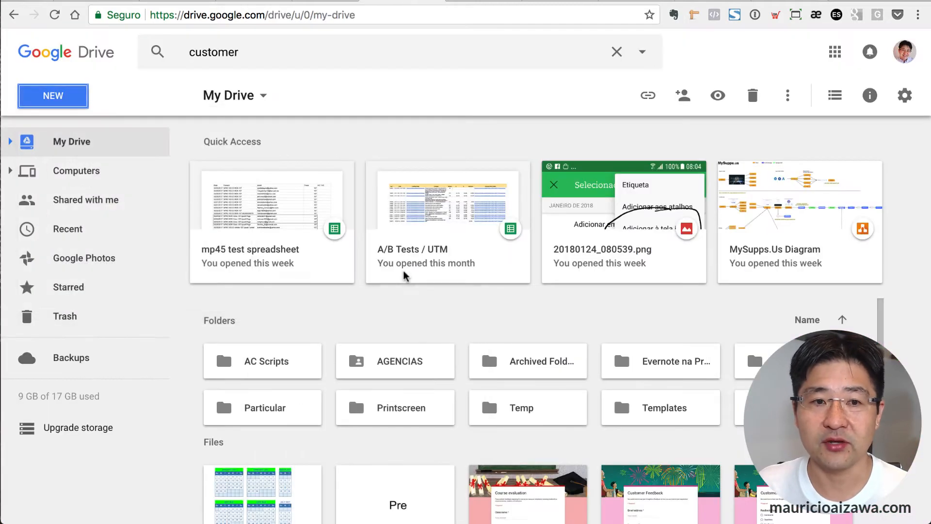
# Switch Drive to list view and open the Customer Feedback 2(Responses) spreadsheet.
pyautogui.scroll(-1, 411, 274)
pyautogui.scroll(-1, 575, 266)
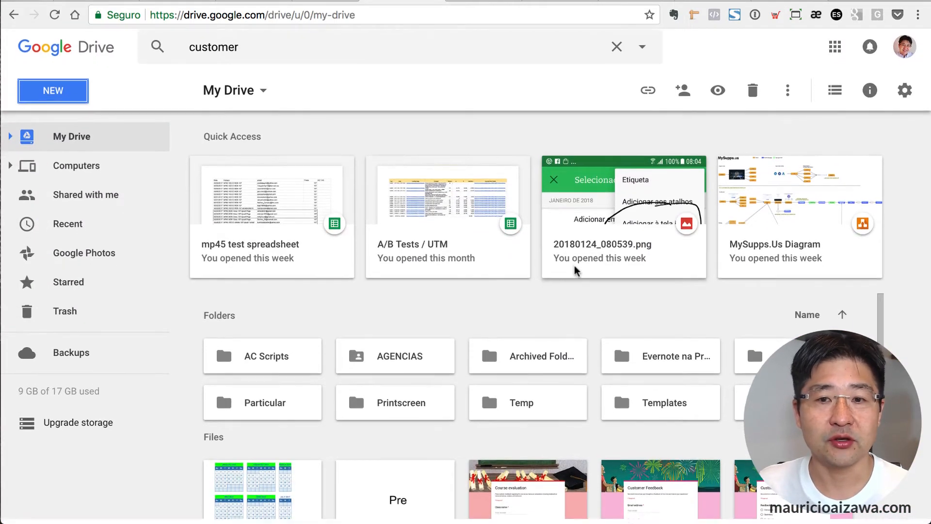
pyautogui.scroll(-6, 575, 271)
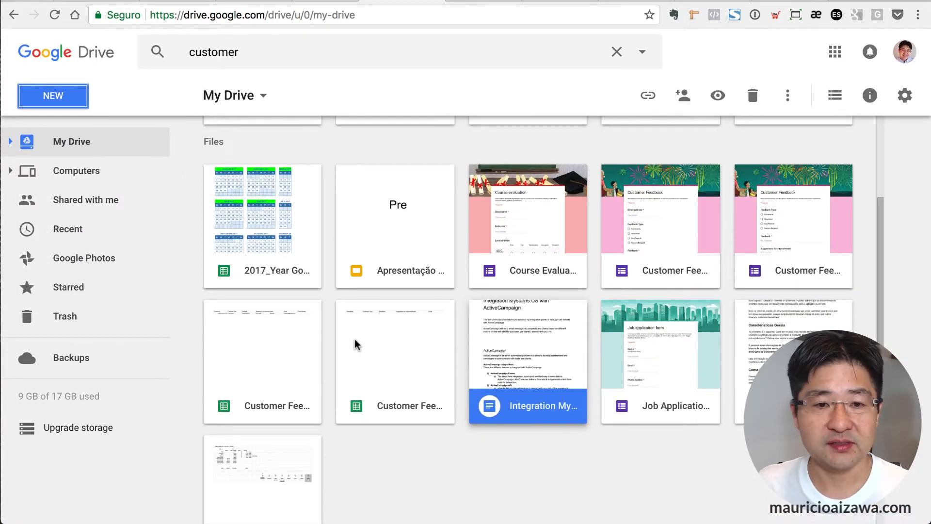
pyautogui.scroll(-2, 355, 342)
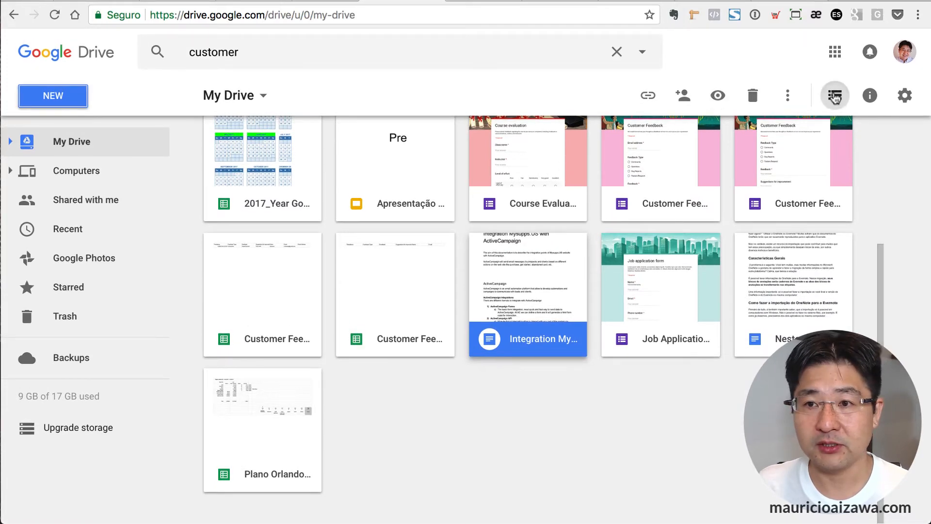
pyautogui.click(834, 96)
pyautogui.click(297, 357)
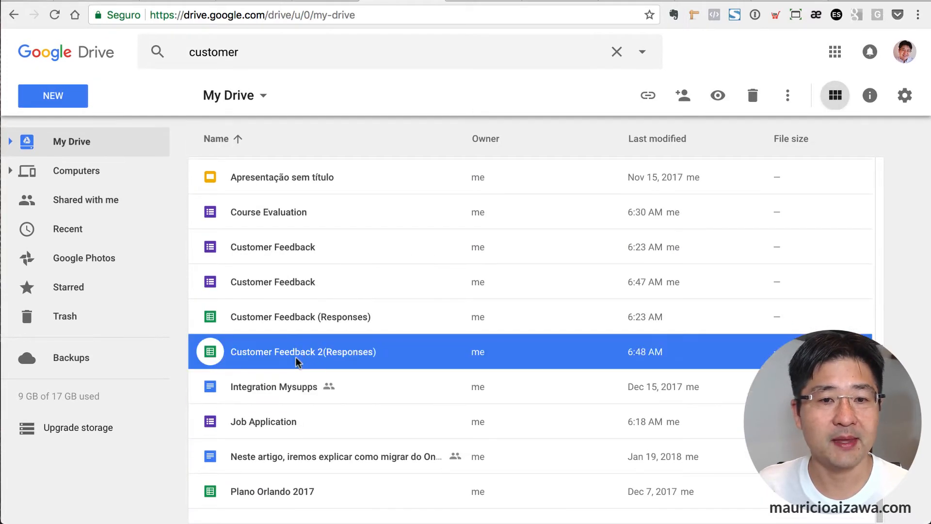
pyautogui.doubleClick(297, 360)
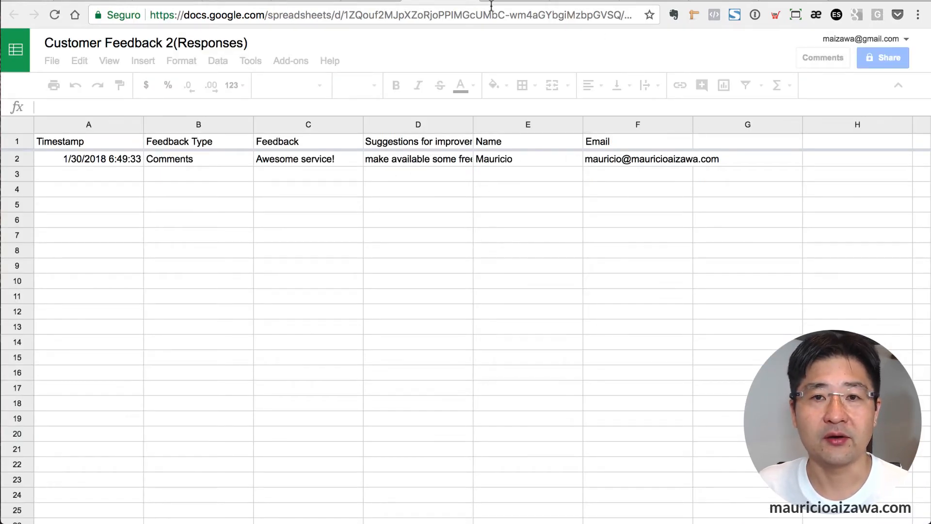
# After confirming the response in row 2, switch to the Zapier dashboard.
pyautogui.click(708, 1)
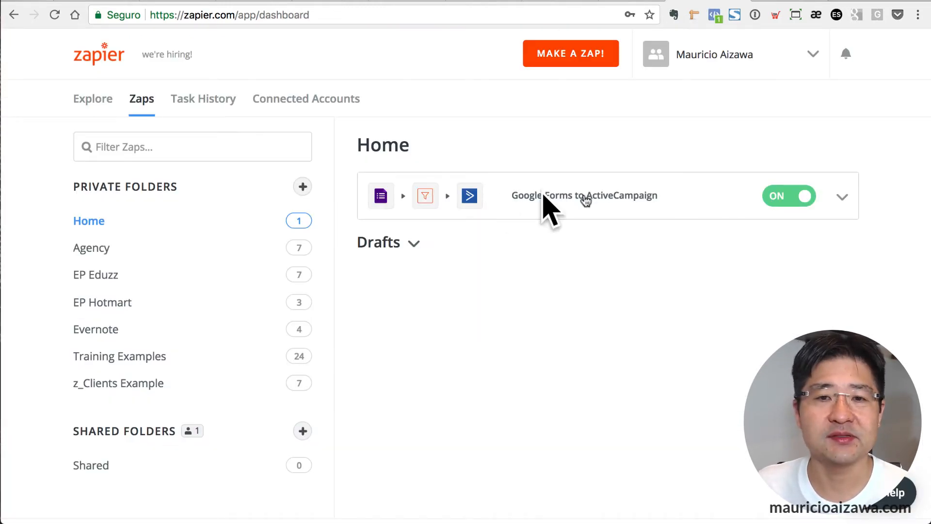
# Start a new zap and search 'google fo' to choose Google Forms as the trigger app.
pyautogui.click(588, 60)
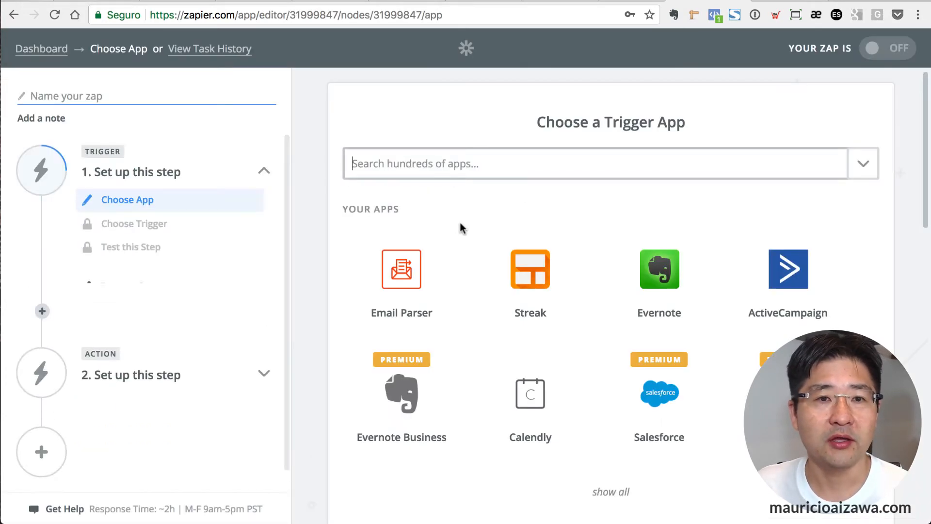
pyautogui.click(439, 169)
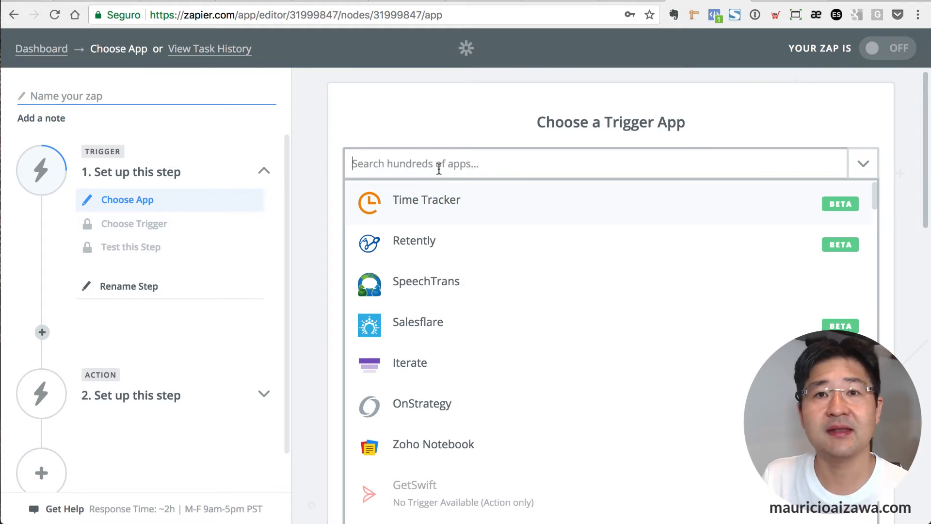
pyautogui.write('google form')
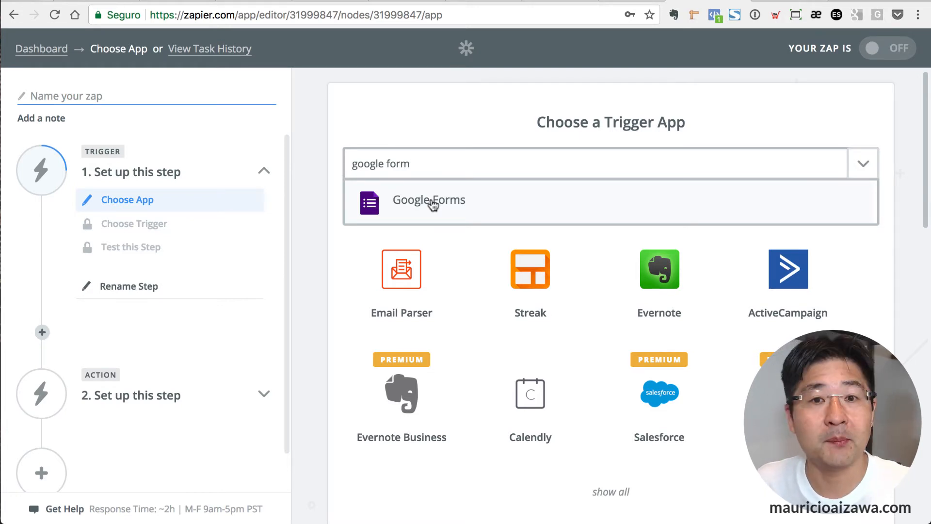
pyautogui.click(430, 199)
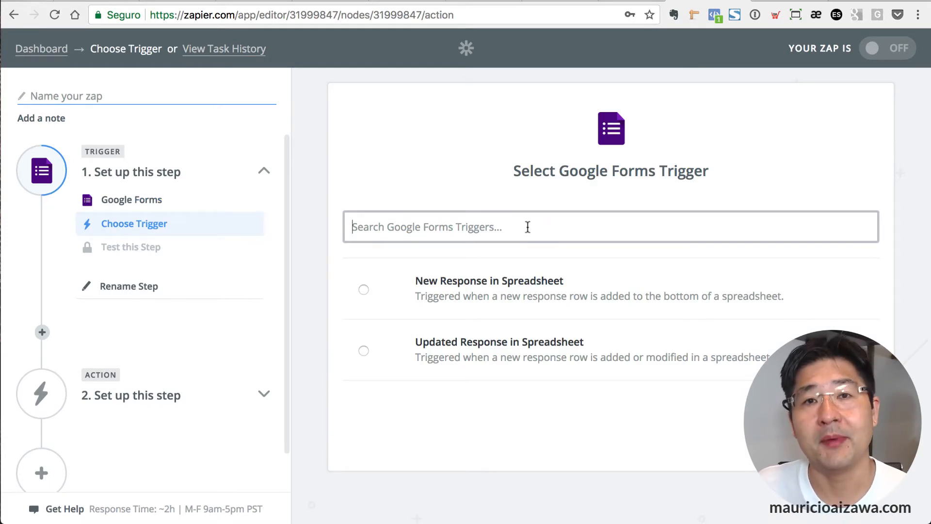
# Set the New Response in Spreadsheet trigger to Customer Feedback 2(Responses), worksheet Form Responses 1.
pyautogui.click(490, 287)
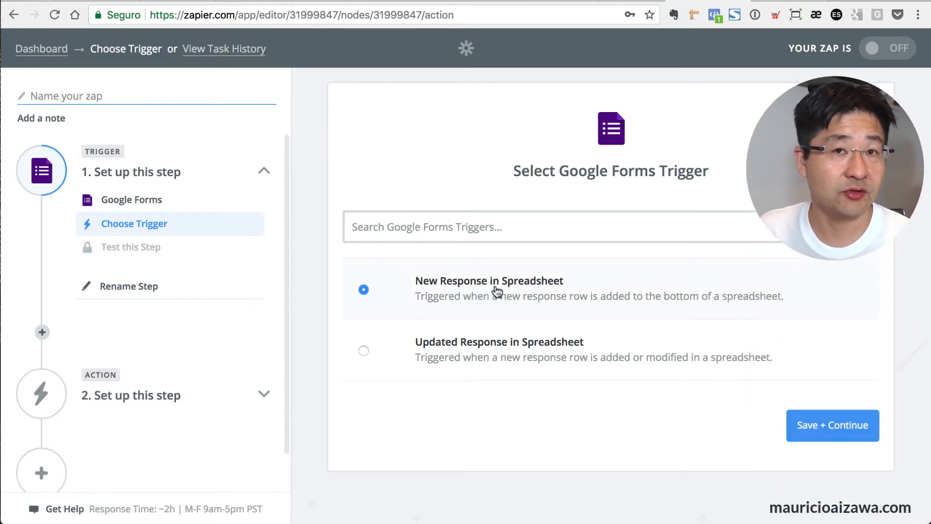
pyautogui.click(824, 425)
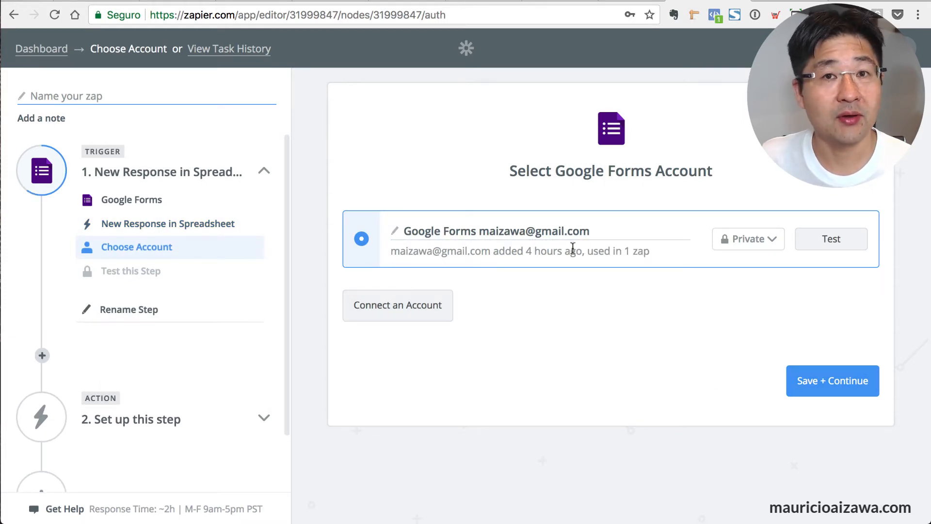
pyautogui.click(807, 387)
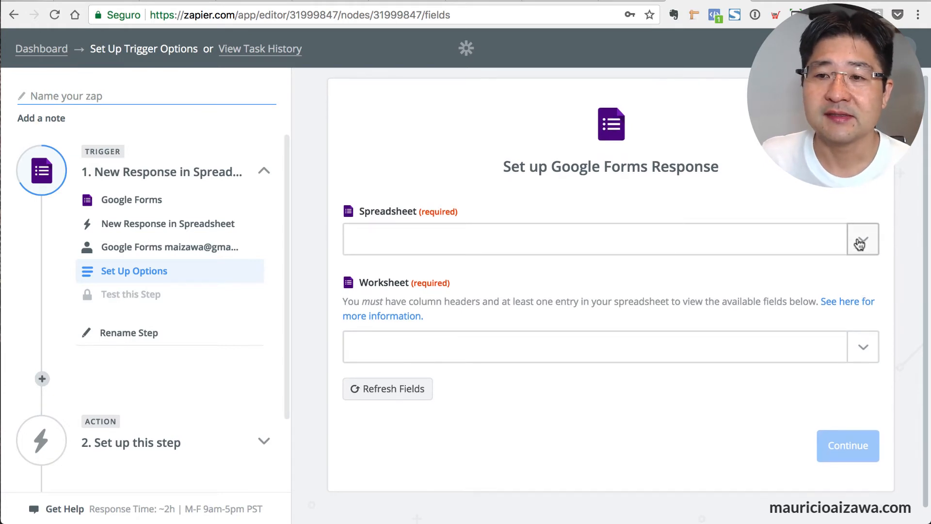
pyautogui.click(859, 244)
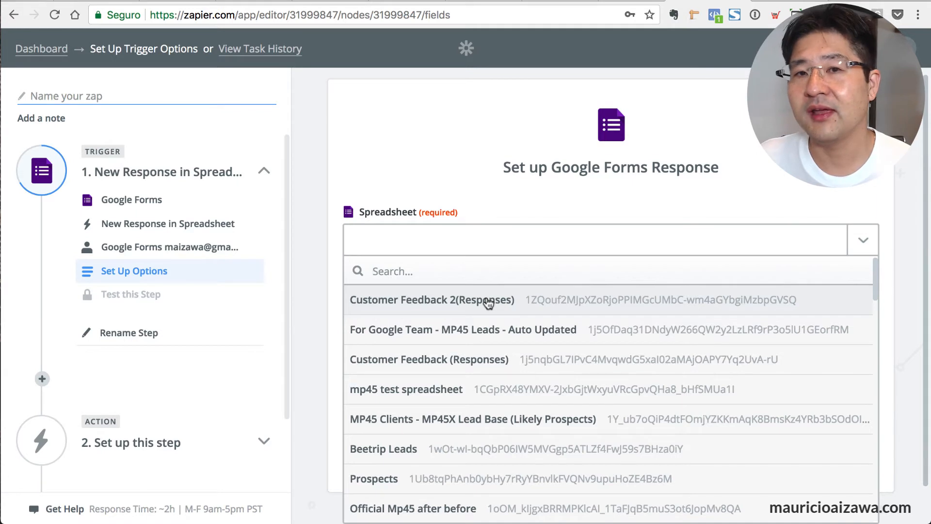
pyautogui.click(488, 301)
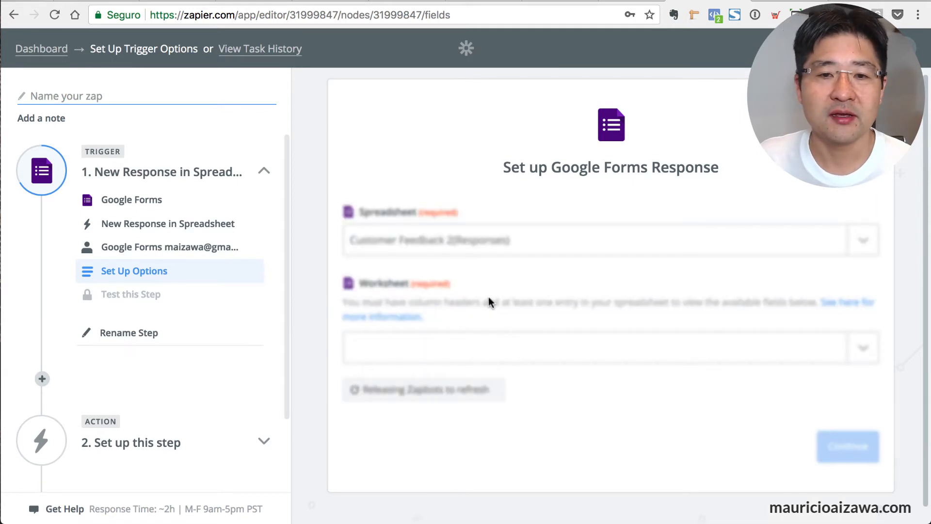
pyautogui.click(862, 350)
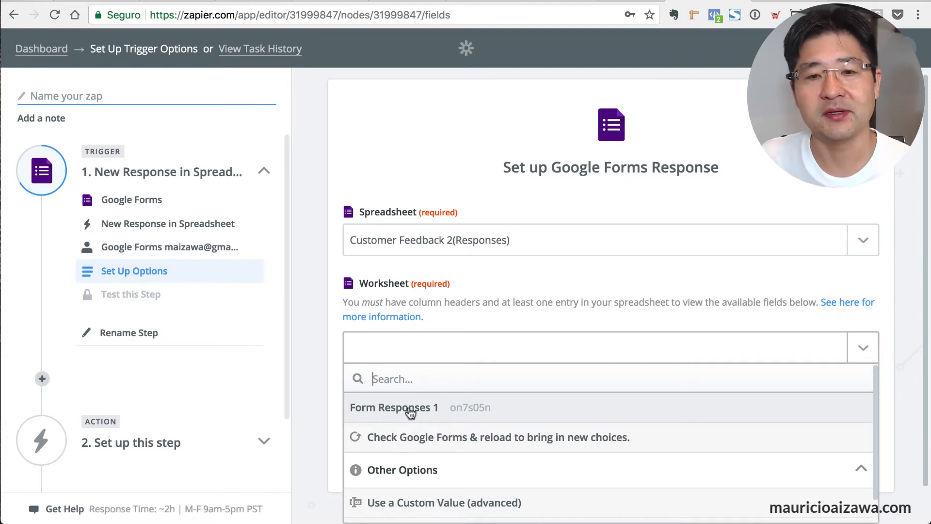
pyautogui.click(409, 409)
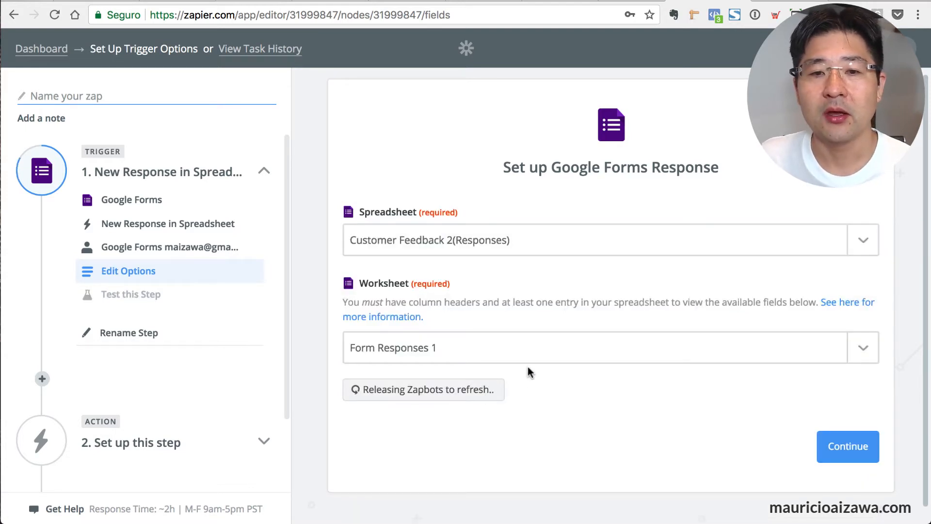
pyautogui.click(844, 445)
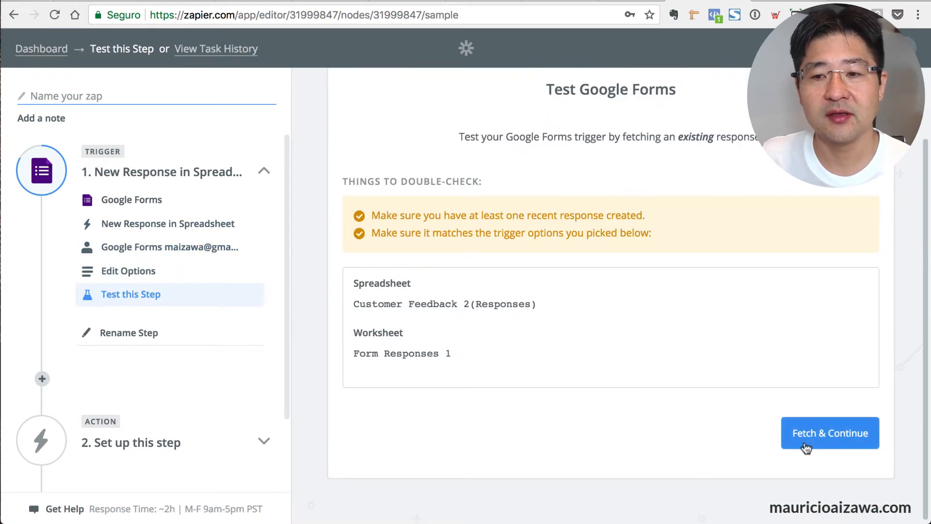
# Test the Google Forms trigger, pulling in the sample feedback response, and continue to the action app.
pyautogui.click(806, 447)
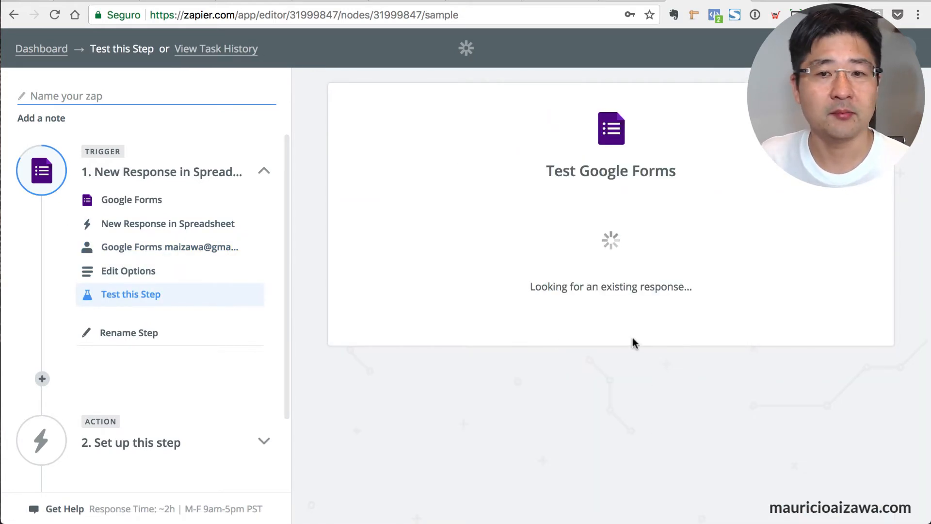
pyautogui.click(576, 269)
pyautogui.scroll(-1, 759, 289)
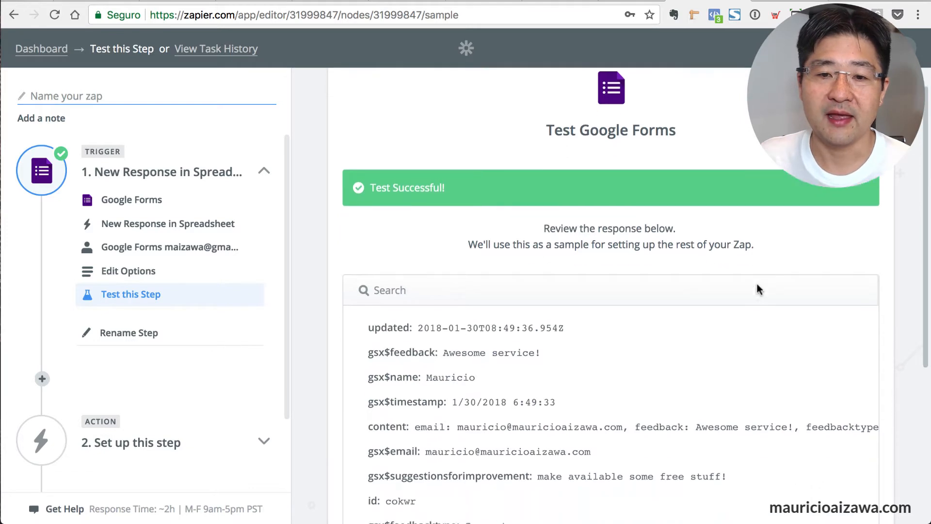
pyautogui.scroll(-3, 759, 289)
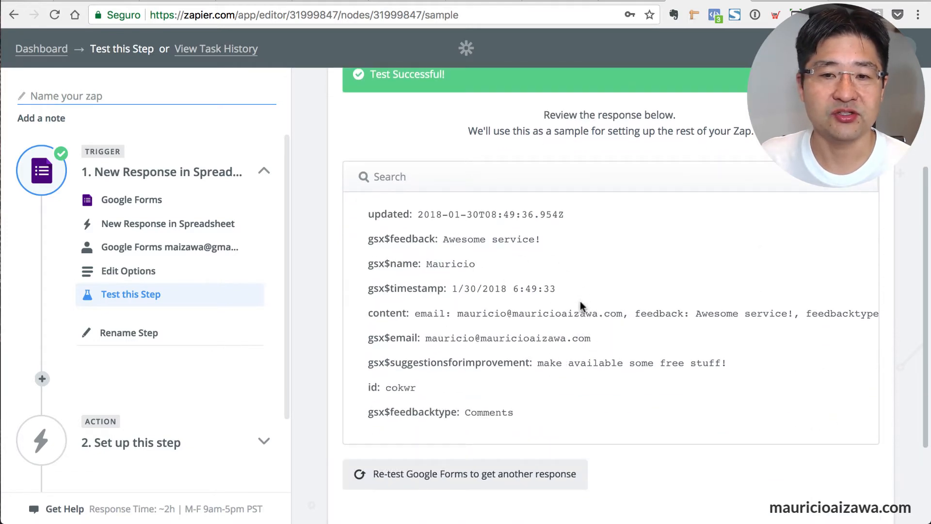
pyautogui.scroll(-1, 581, 307)
pyautogui.click(860, 432)
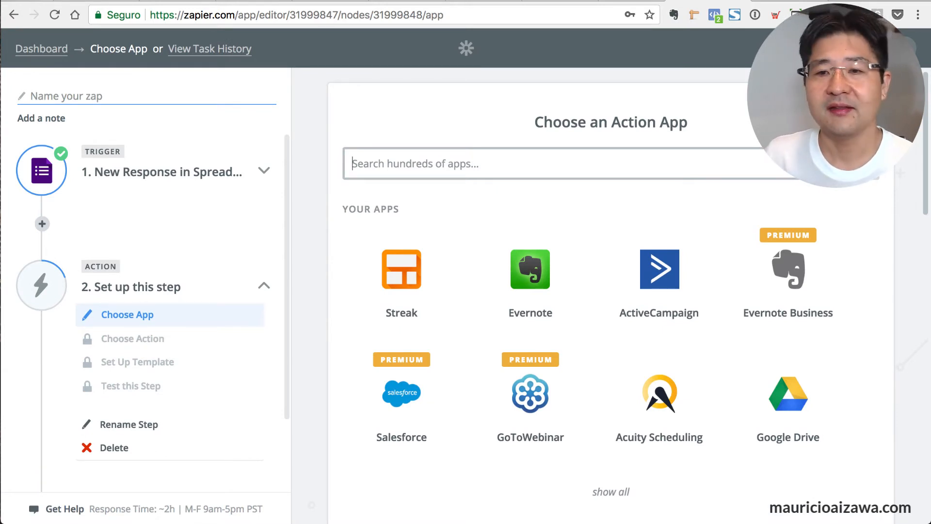
# Choose ActiveCampaign with the Create/Update Contact action.
pyautogui.click(657, 305)
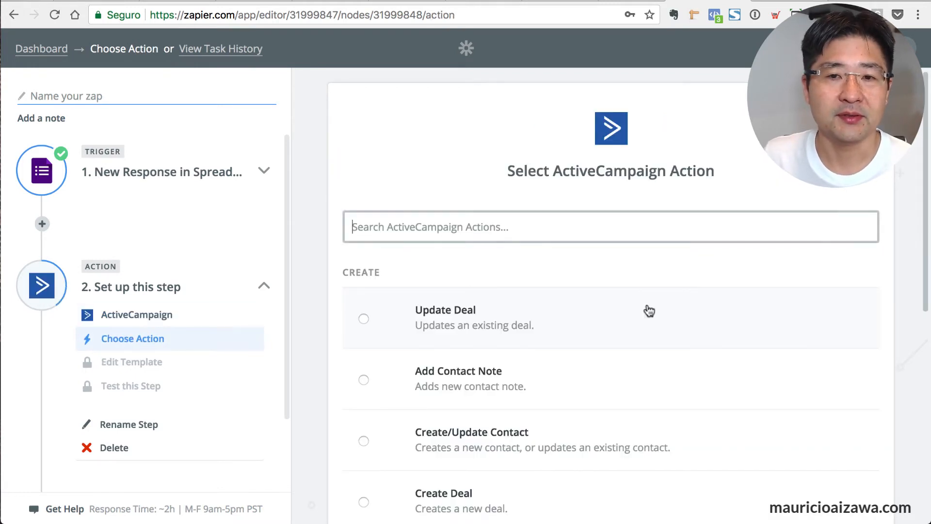
pyautogui.scroll(-4, 672, 291)
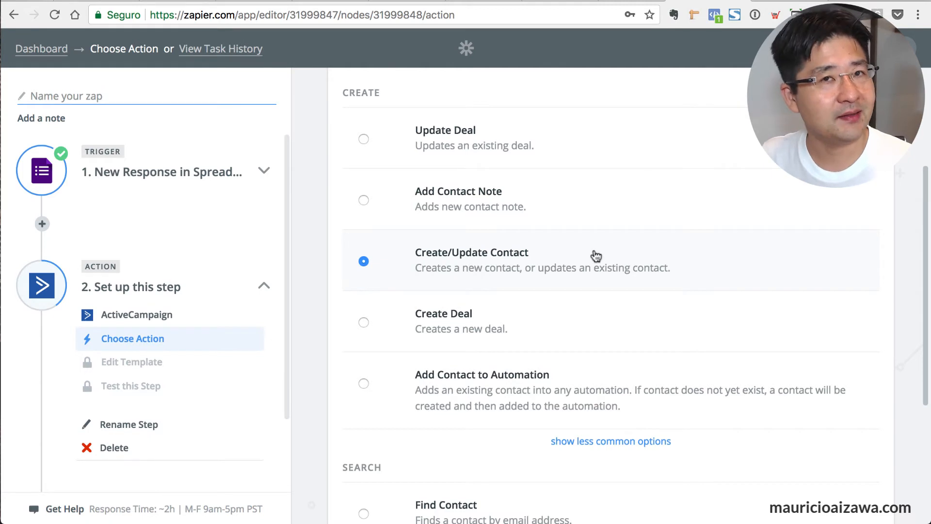
pyautogui.scroll(-5, 598, 257)
pyautogui.click(827, 444)
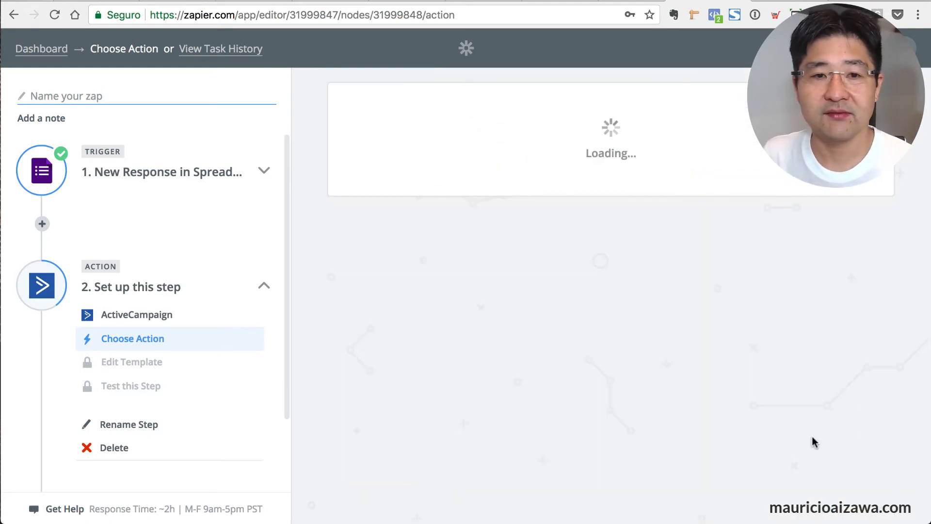
# Select the connected ActiveCampaign account for the action and continue.
pyautogui.scroll(-3, 760, 207)
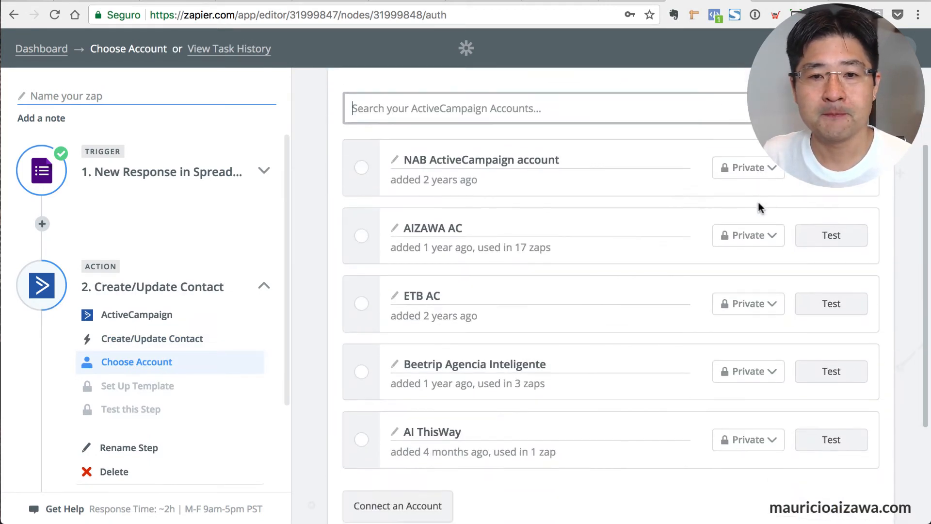
pyautogui.click(360, 237)
pyautogui.scroll(-3, 583, 289)
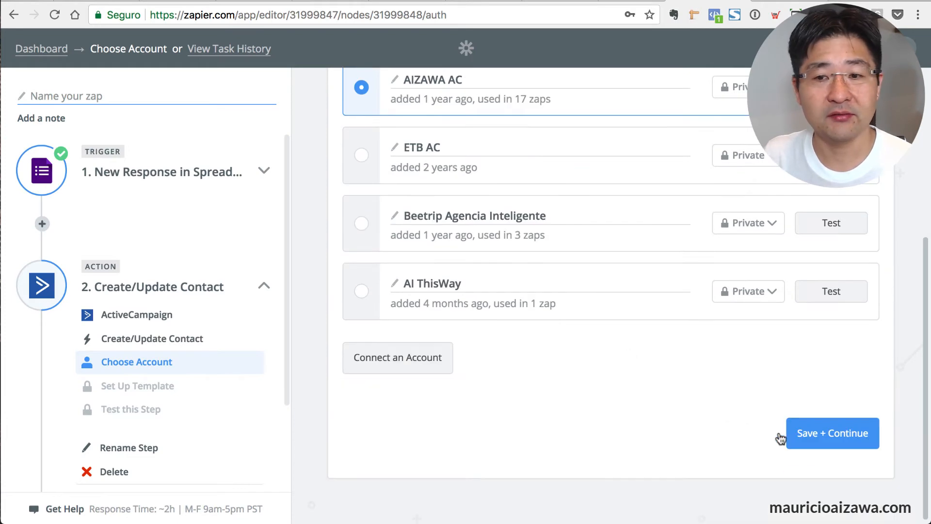
pyautogui.click(782, 437)
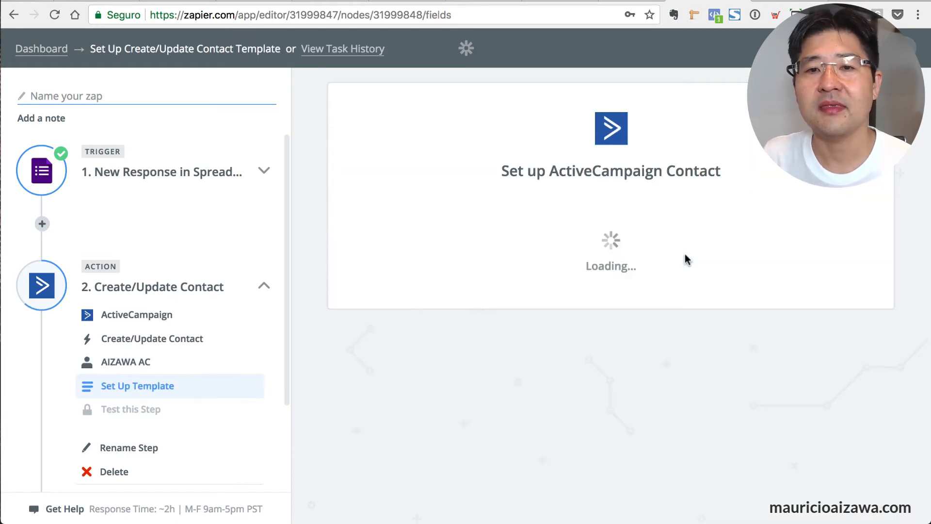
# Set the contact's List to Customer Feedback Form, found by searching 'custom'.
pyautogui.scroll(-3, 691, 254)
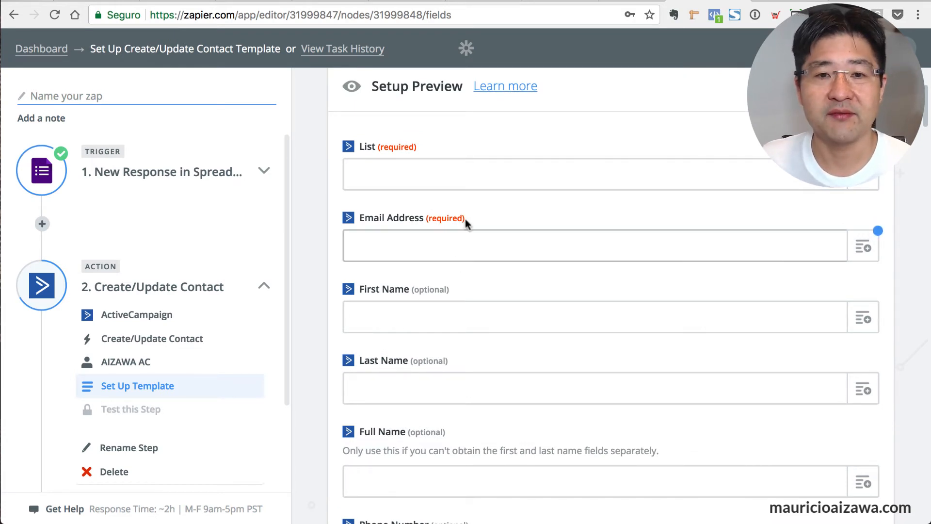
pyautogui.click(461, 175)
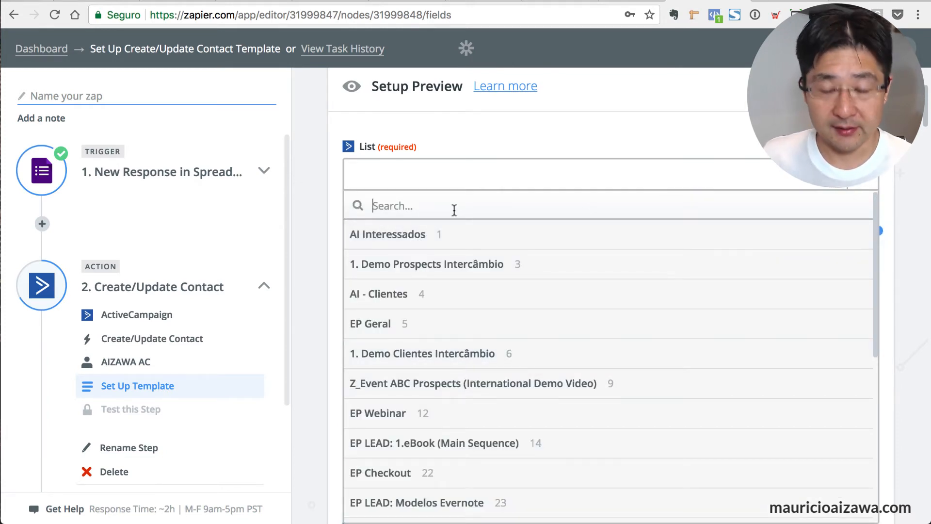
pyautogui.write('custom')
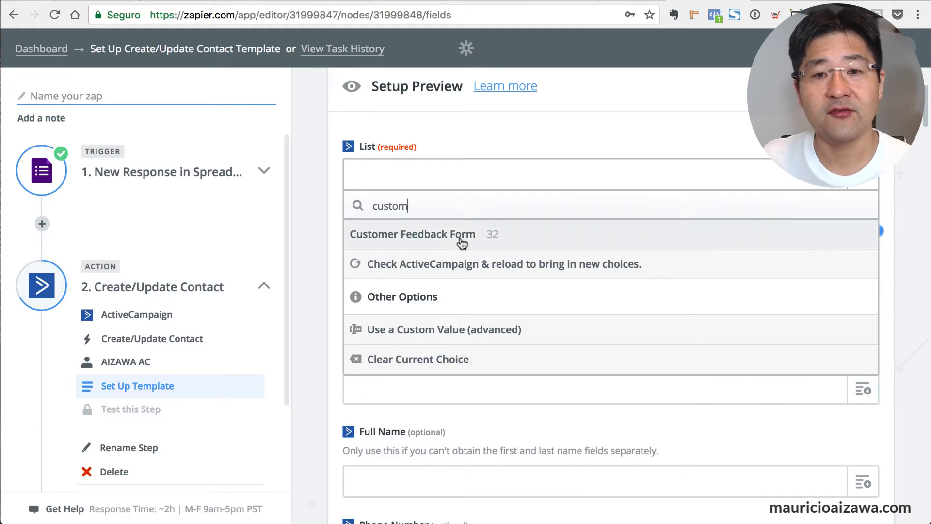
pyautogui.click(460, 237)
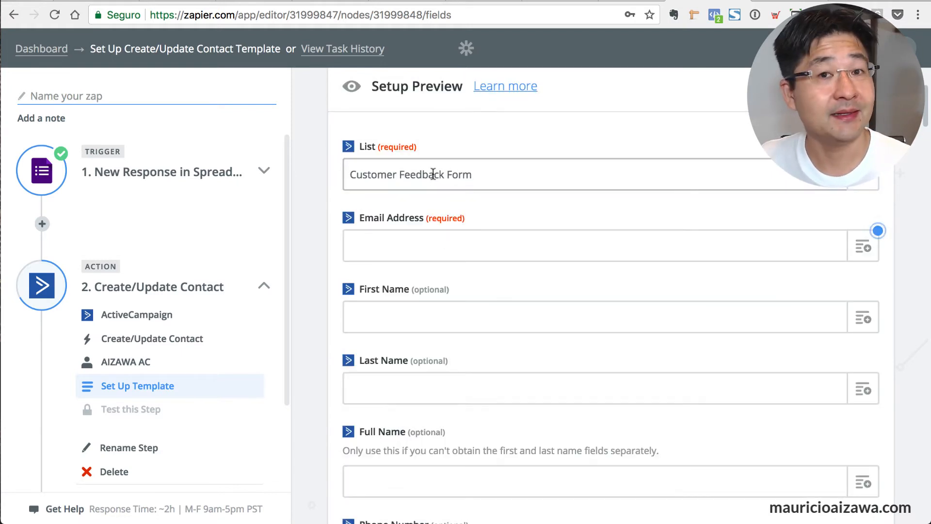
# Map Email Address to the Step 1 response's email field.
pyautogui.click(863, 248)
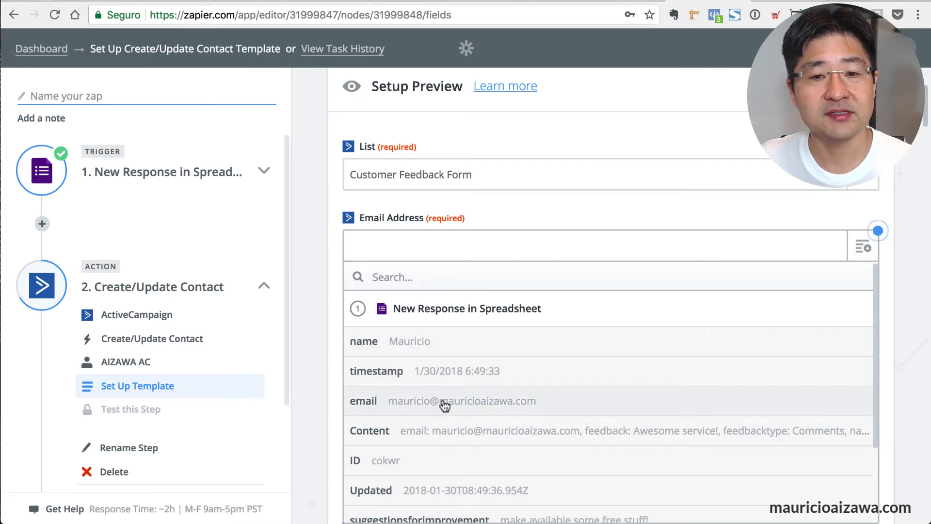
pyautogui.scroll(-1, 721, 360)
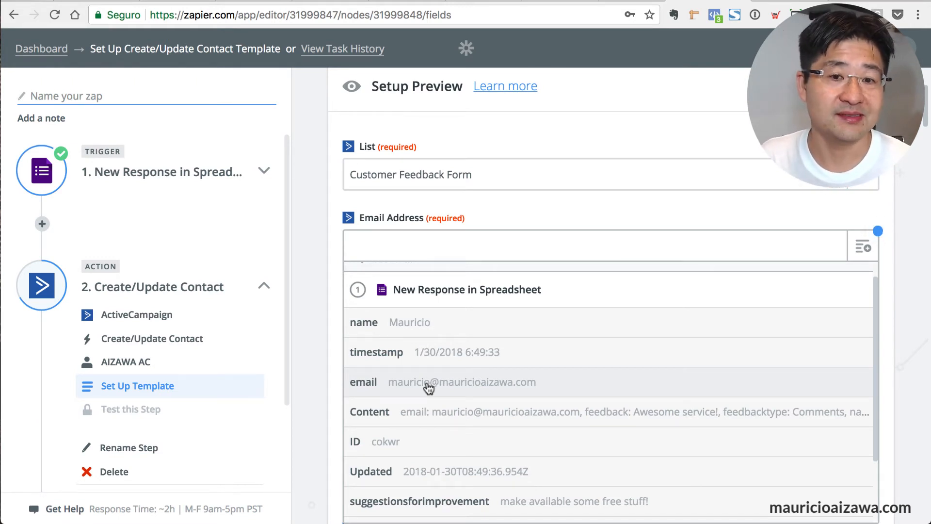
pyautogui.click(429, 386)
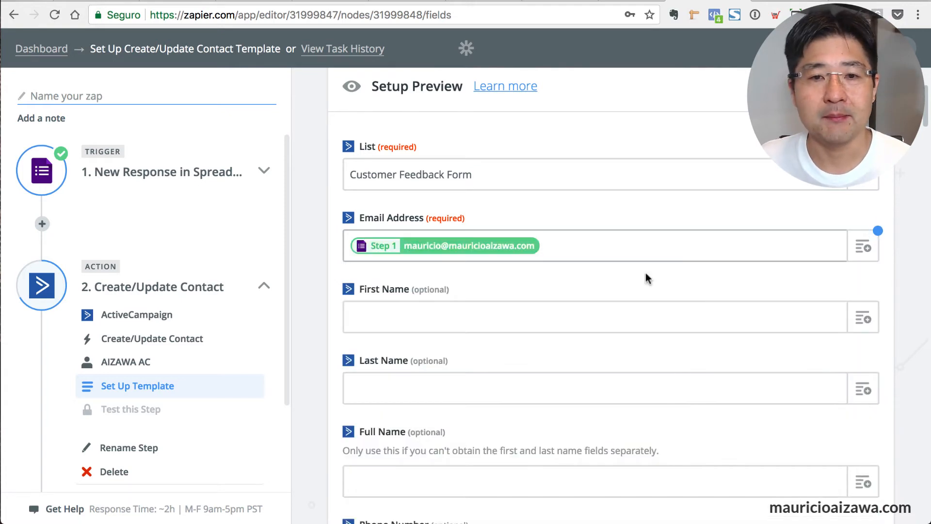
pyautogui.scroll(-2, 648, 280)
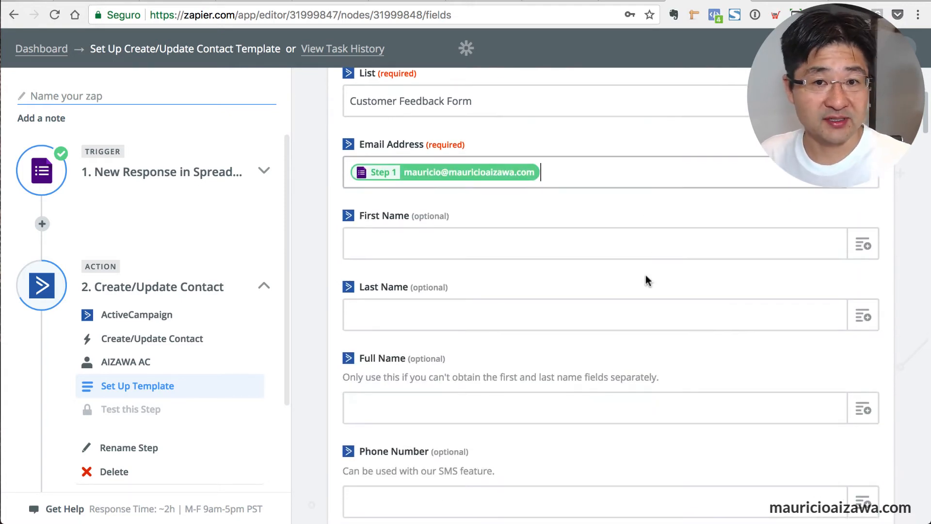
# Map First Name to the Step 1 respondent's name field.
pyautogui.click(862, 244)
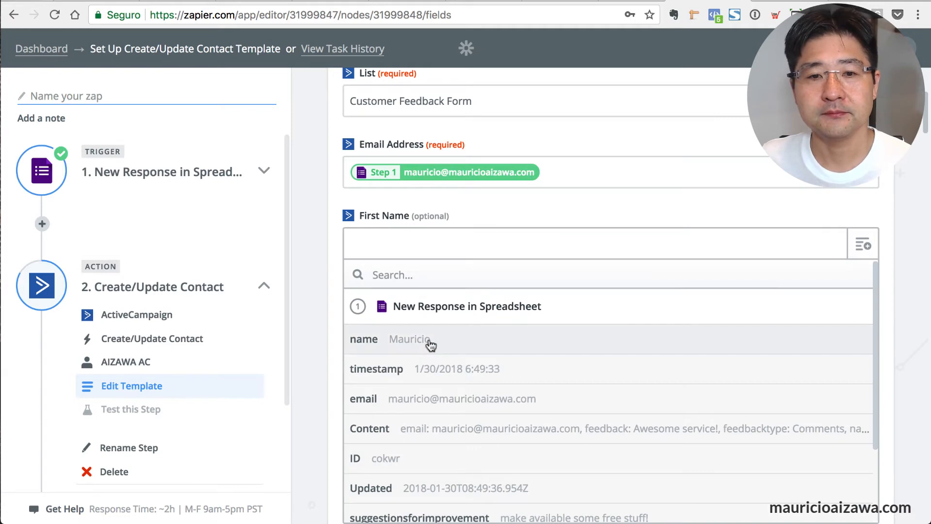
pyautogui.click(429, 342)
pyautogui.scroll(-7, 766, 308)
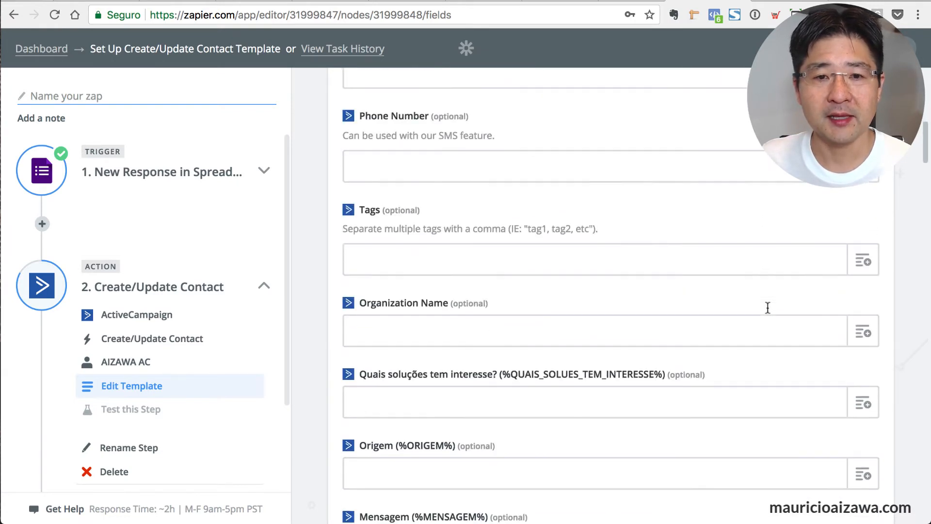
pyautogui.scroll(-5, 768, 310)
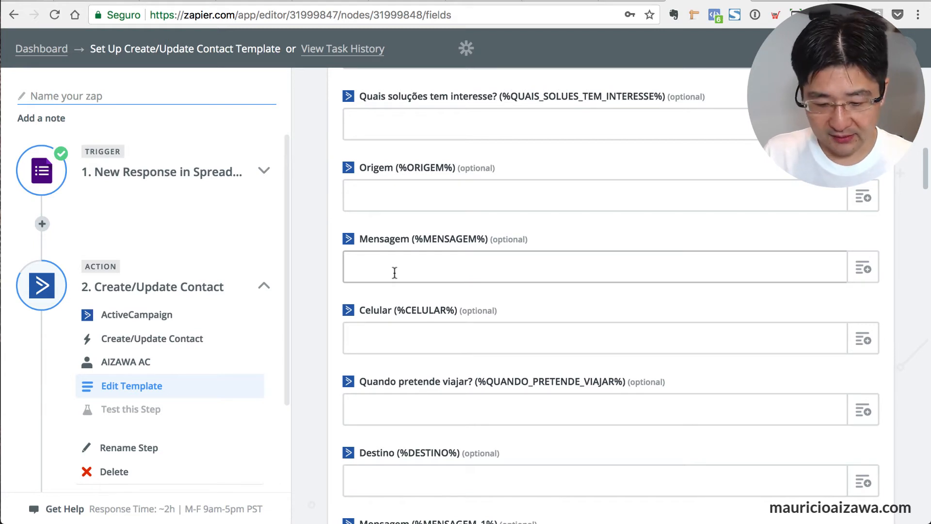
# Make Mensagem read 'comment:' followed by the Step 1 feedback answer.
pyautogui.write('comment:')
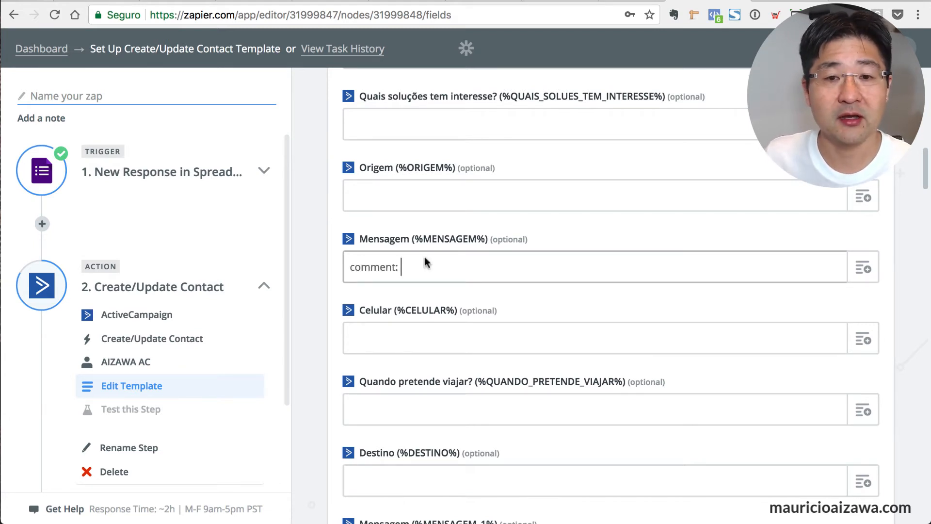
pyautogui.click(863, 268)
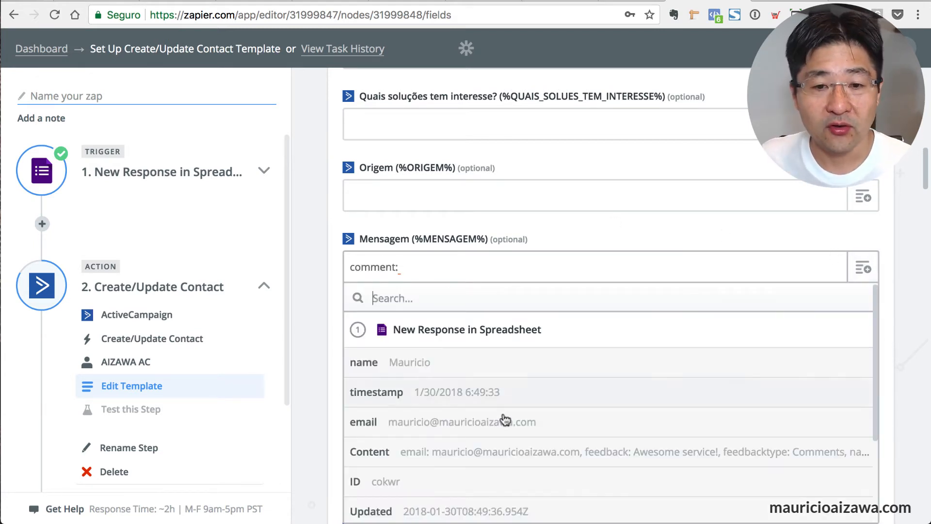
pyautogui.scroll(-3, 506, 422)
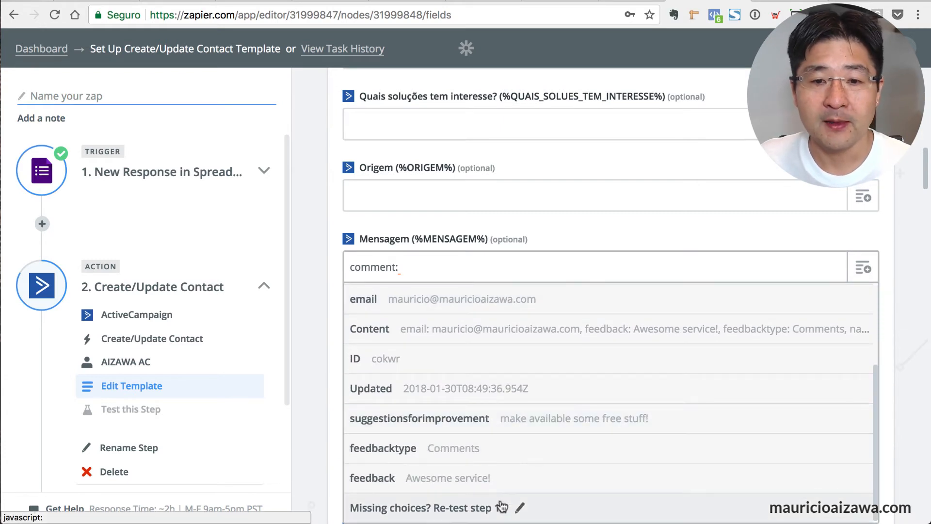
pyautogui.click(476, 479)
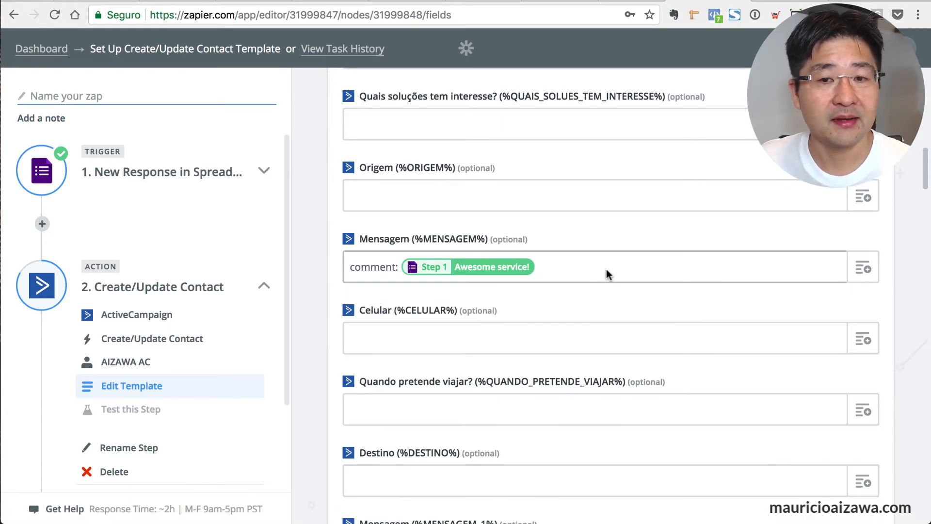
pyautogui.press('Return')
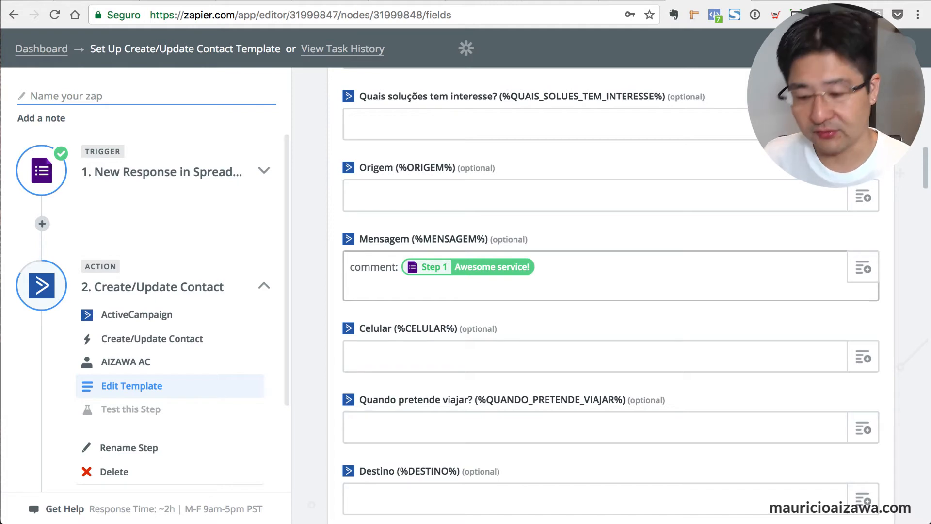
pyautogui.press('BackSpace')
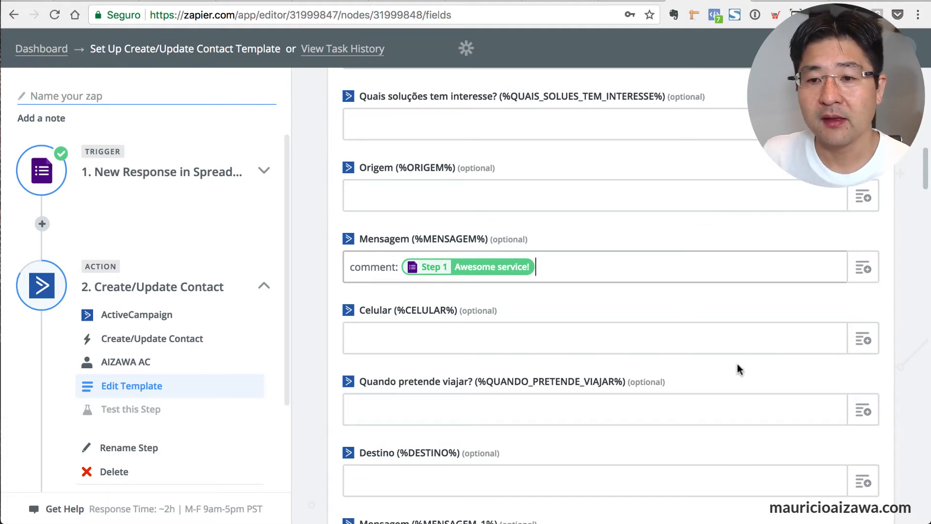
pyautogui.scroll(-15, 738, 370)
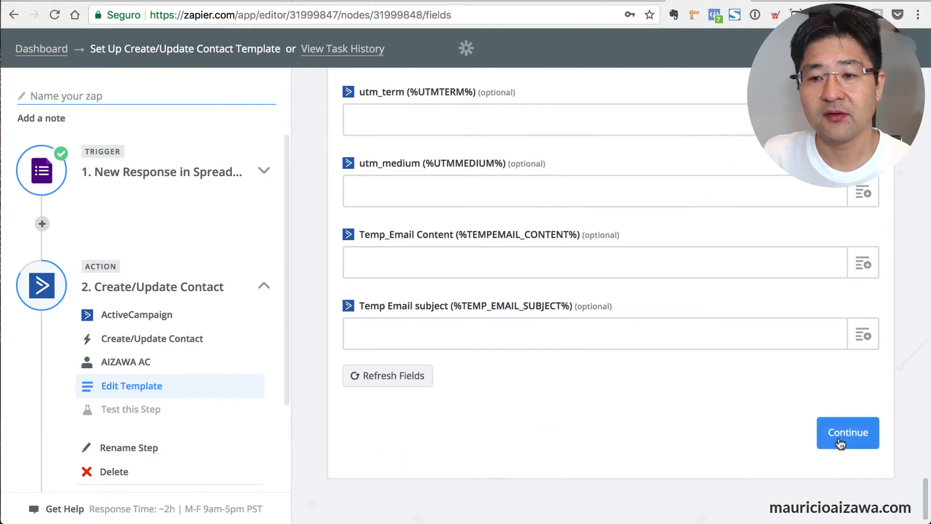
# Send a test contact to ActiveCampaign, confirm 'Contact added' with http_code 200, and finish.
pyautogui.click(840, 444)
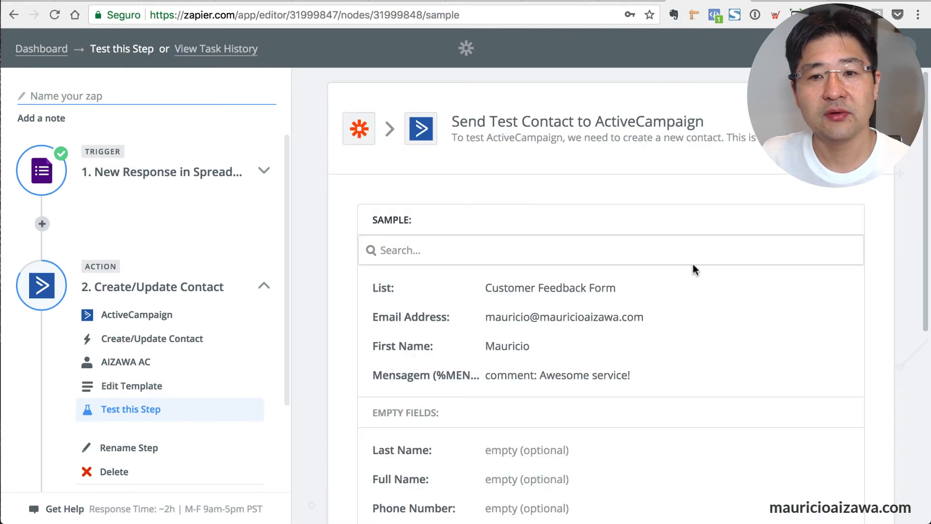
pyautogui.scroll(-3, 694, 269)
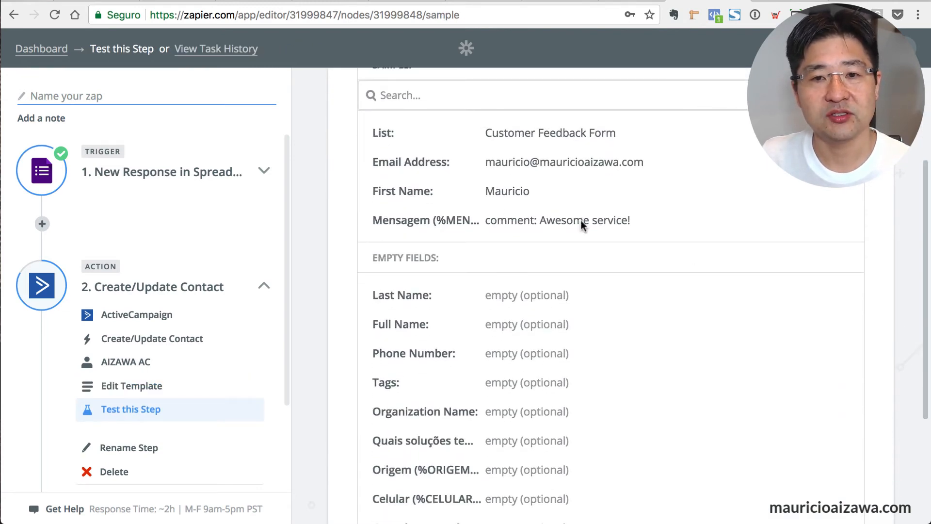
pyautogui.scroll(-10, 619, 318)
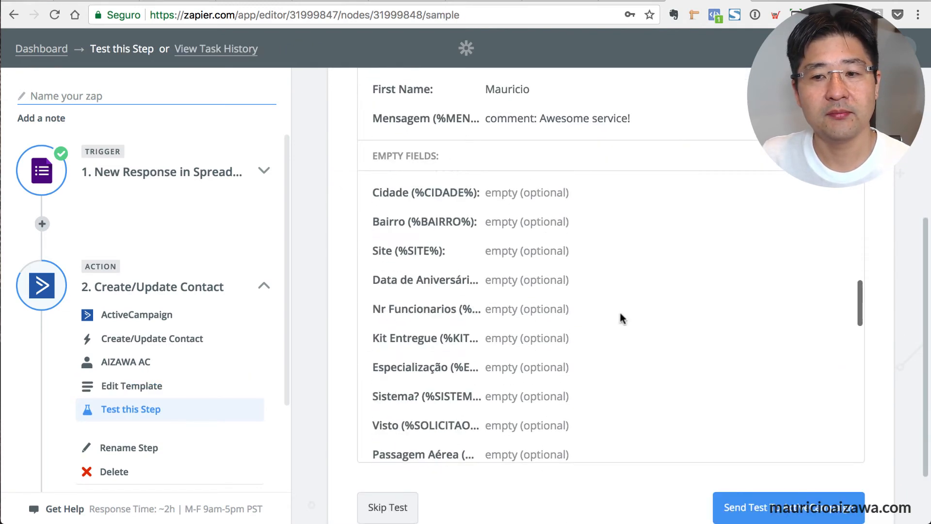
pyautogui.click(759, 509)
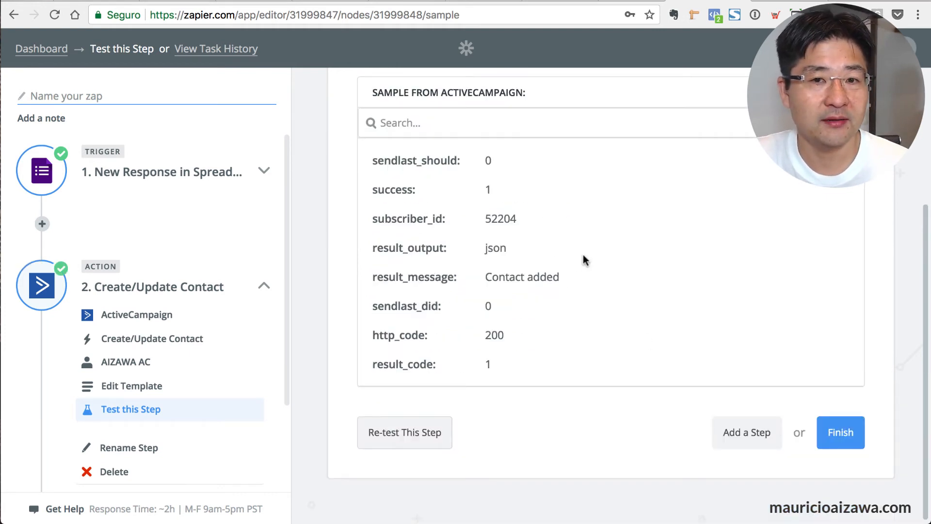
pyautogui.scroll(4, 611, 303)
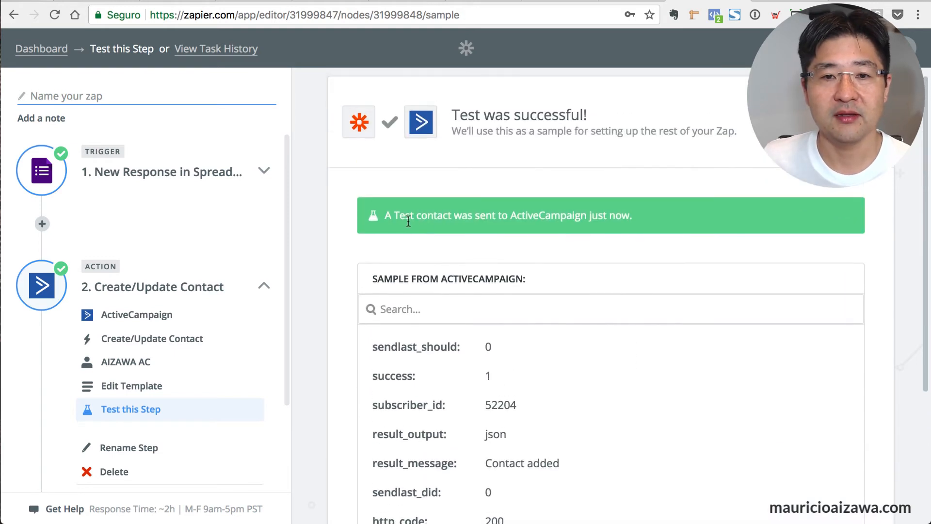
pyautogui.scroll(-4, 734, 266)
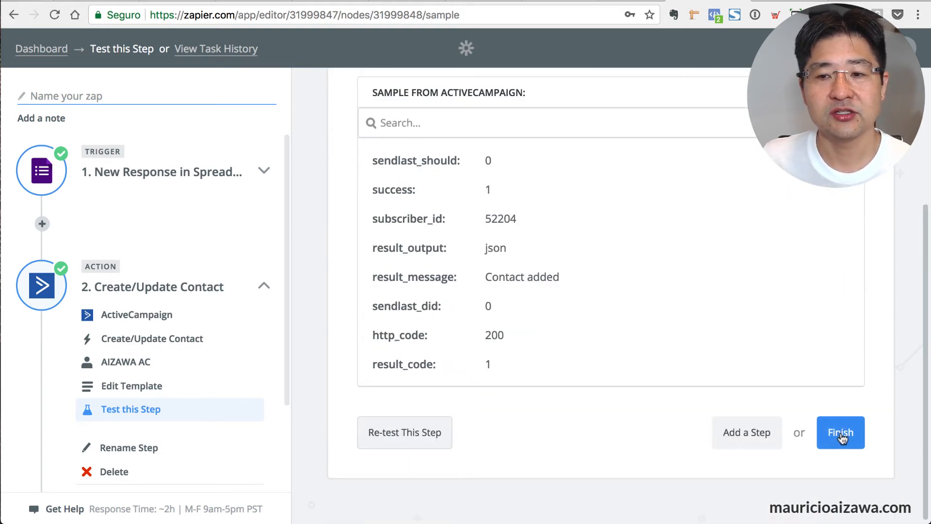
pyautogui.click(842, 438)
# Name the zap 'Google Forms to ActiveCampaign v2' and switch it ON.
pyautogui.click(533, 240)
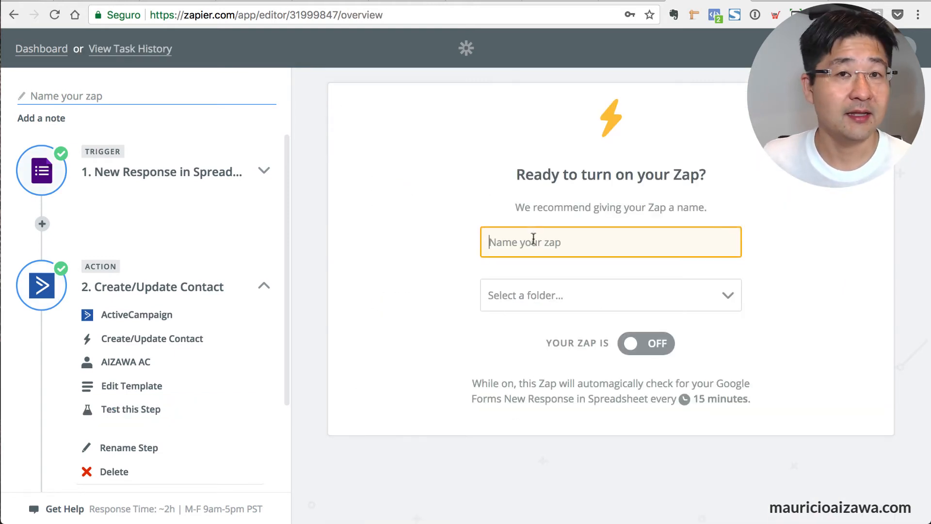
pyautogui.write('Go')
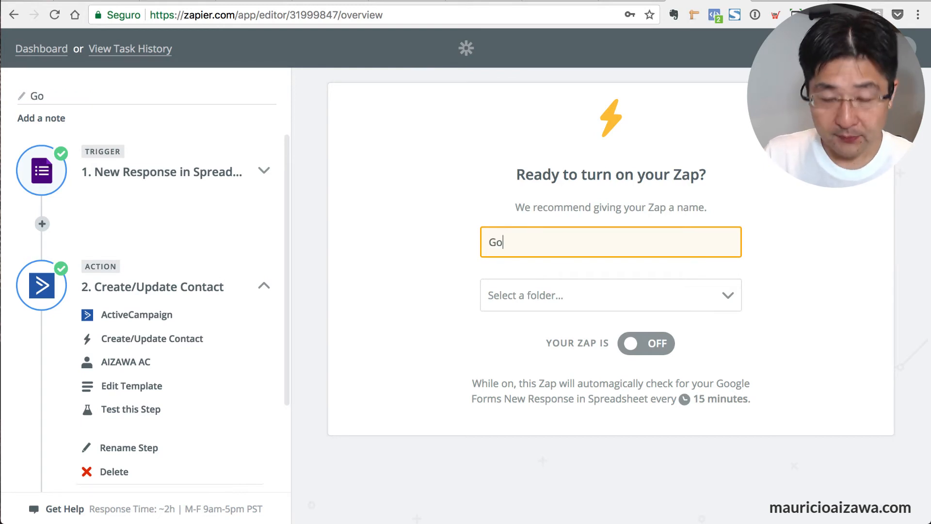
pyautogui.write('ogle Forms to ActiveCampaign v2')
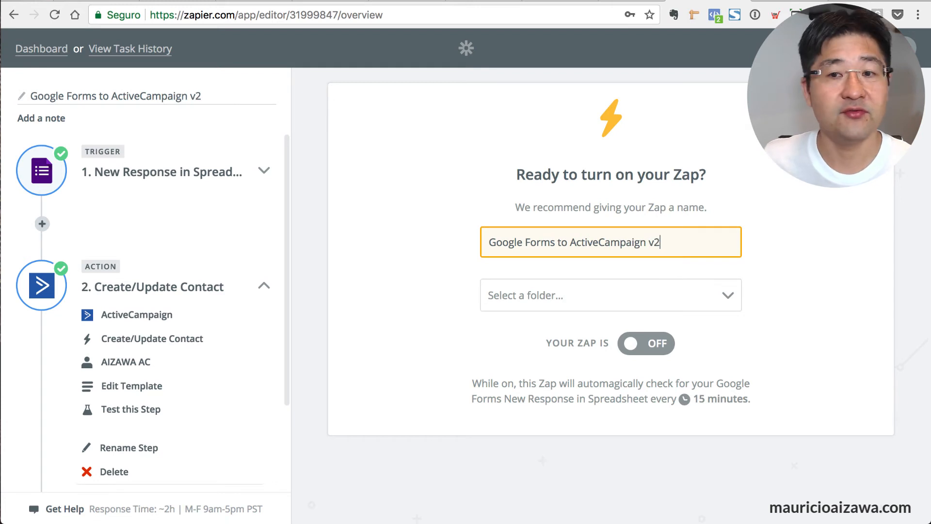
pyautogui.click(642, 344)
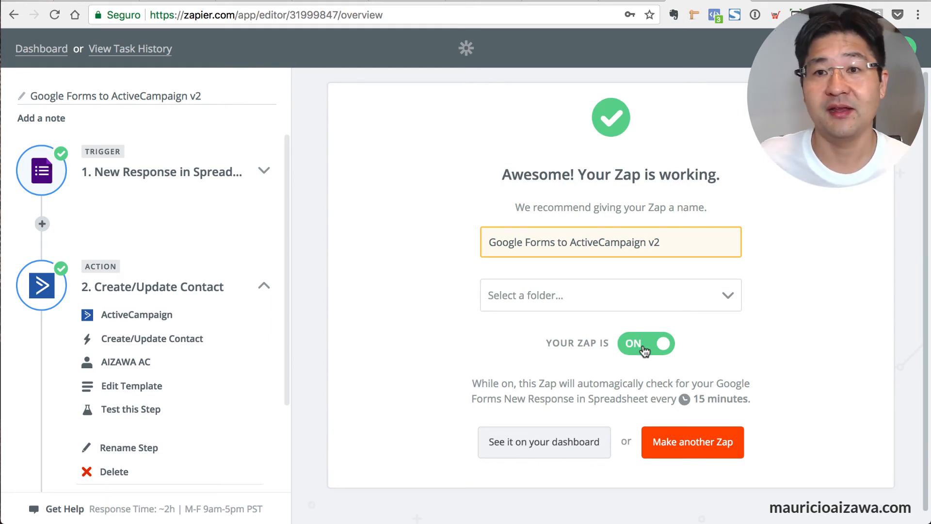
# Return to the Google Forms tab and preview the Customer Feedback form from its Questions view.
pyautogui.click(625, 1)
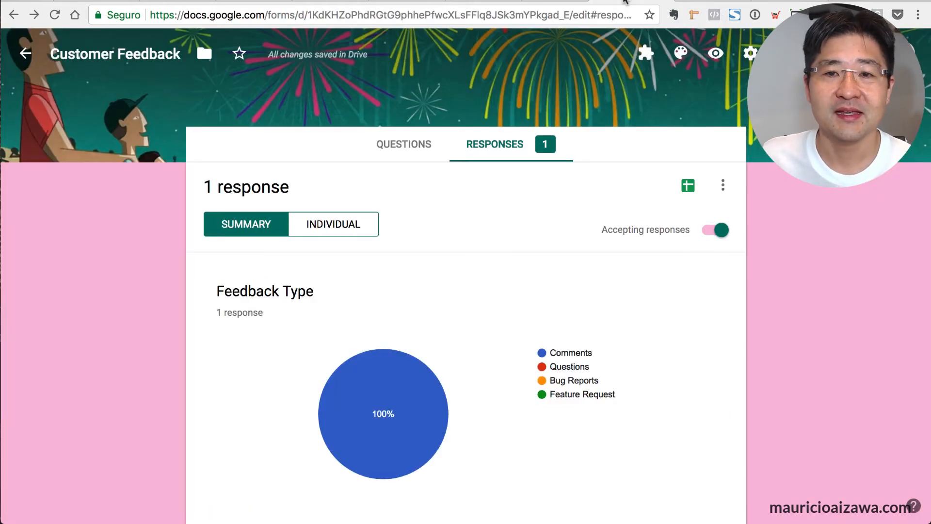
pyautogui.click(588, 2)
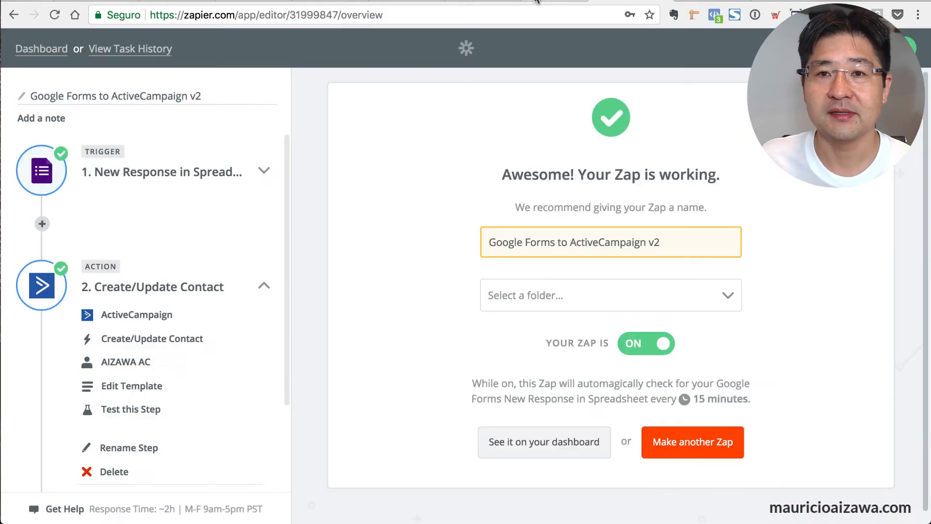
pyautogui.click(542, 2)
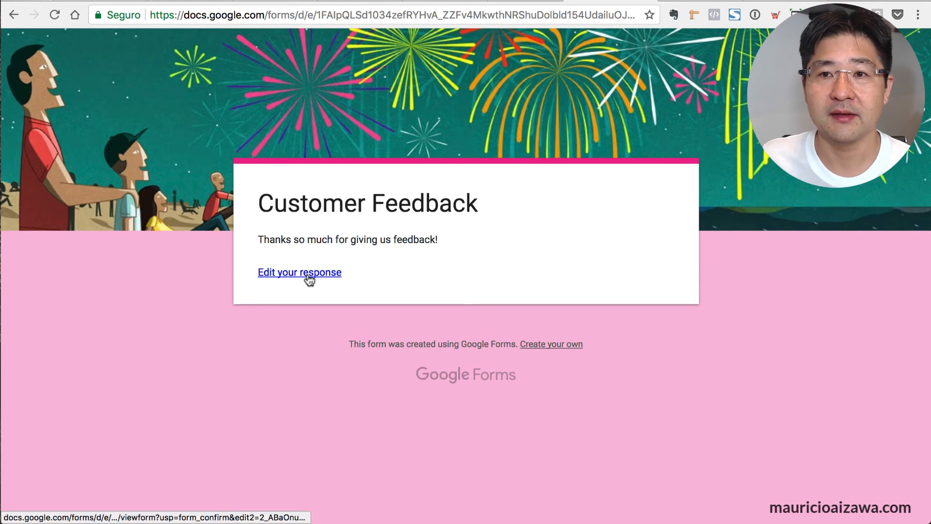
pyautogui.click(557, 1)
pyautogui.click(514, 3)
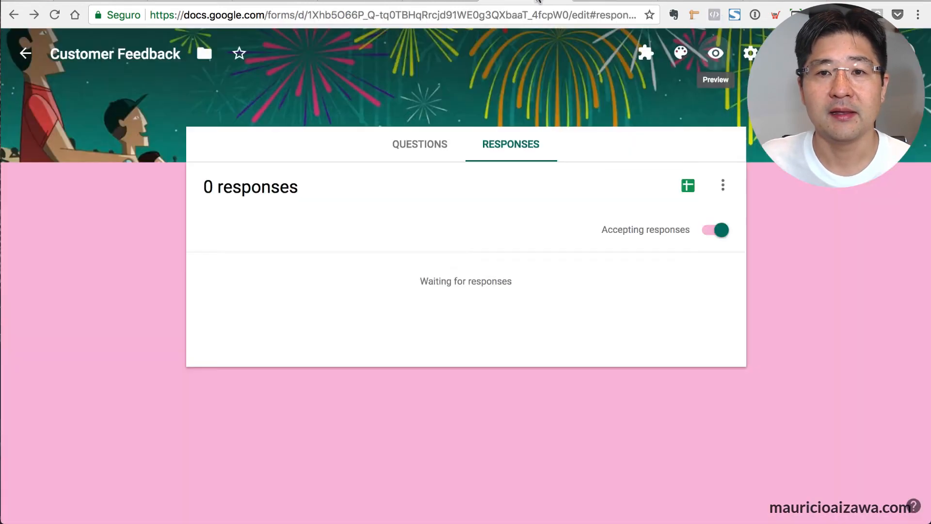
pyautogui.click(427, 144)
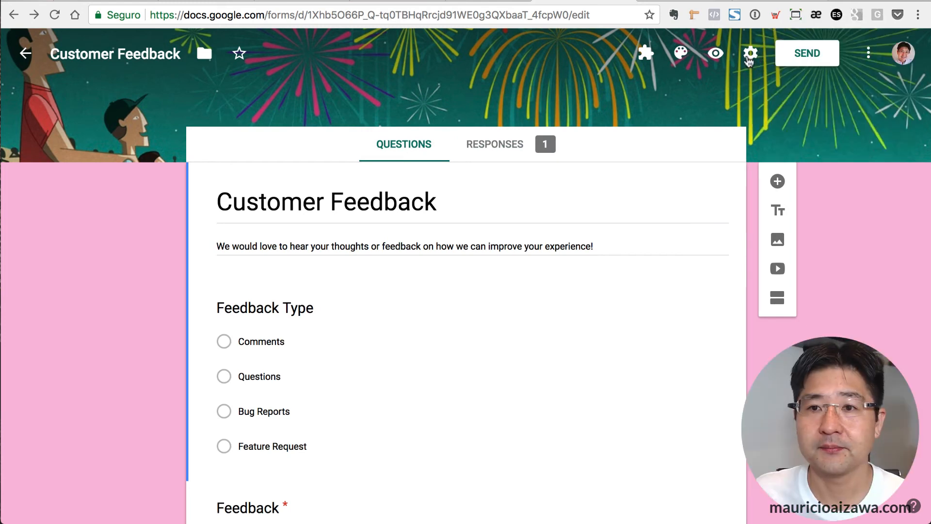
pyautogui.click(715, 54)
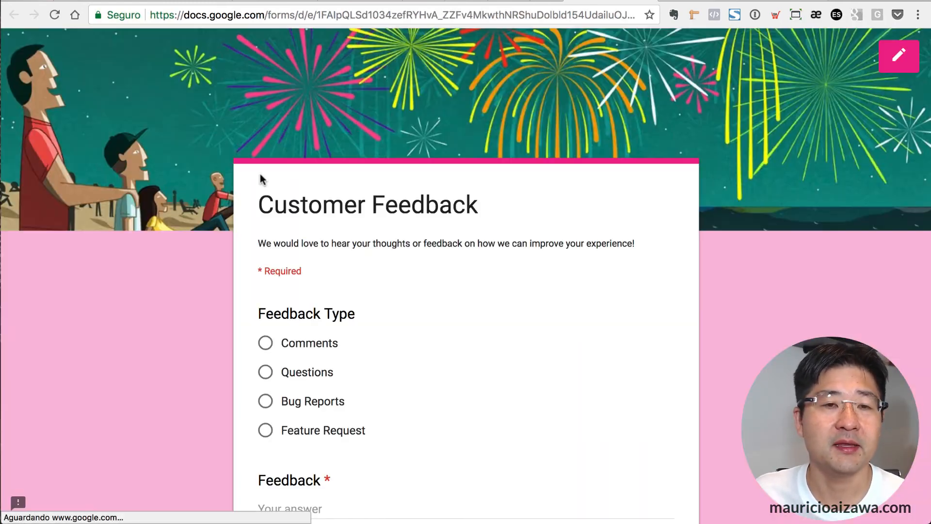
# Choose Comments as the feedback type and enter 'bad service' as the Feedback.
pyautogui.scroll(-5, 400, 213)
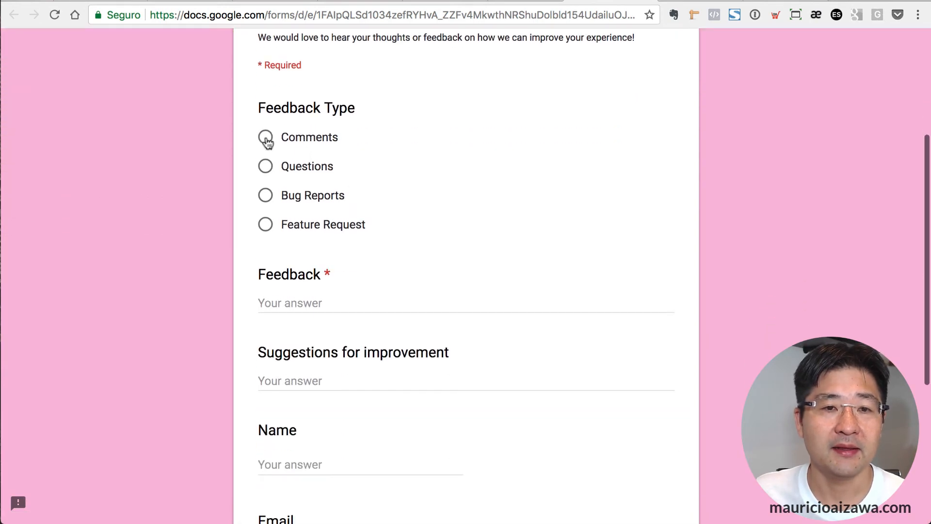
pyautogui.click(266, 137)
pyautogui.click(290, 304)
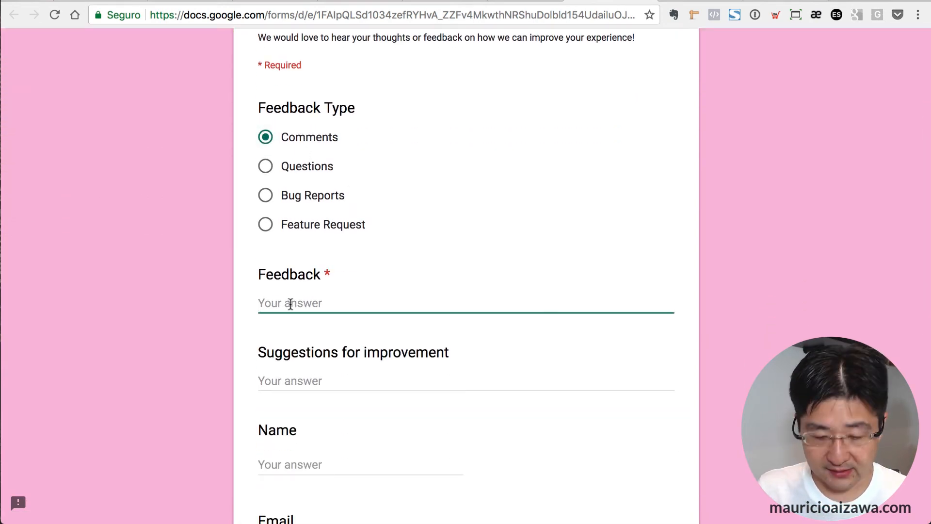
pyautogui.write('bad ser')
pyautogui.write('vice')
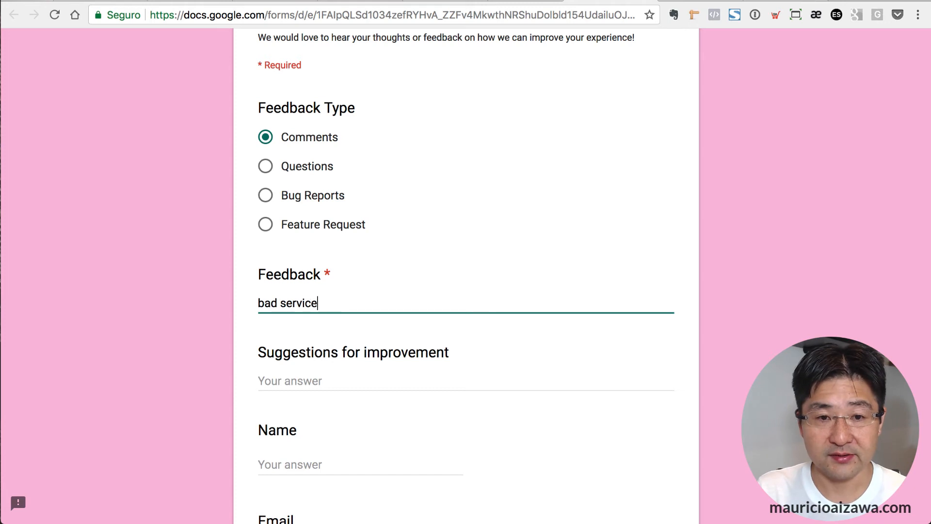
# Enter 'no suggestion', fill in the respondent's name and e-mail, and submit the response.
pyautogui.press('Tab')
pyautogui.write('no suggestion')
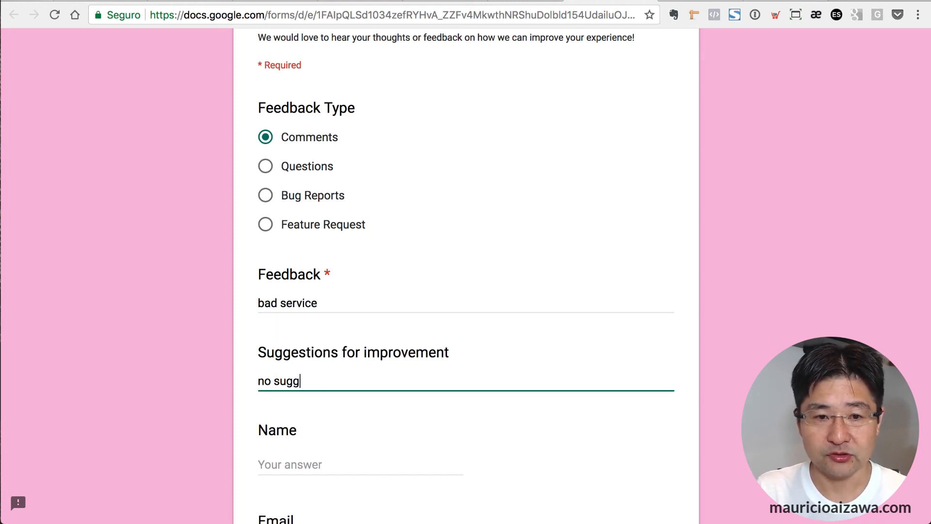
pyautogui.press('Tab')
pyautogui.write('M')
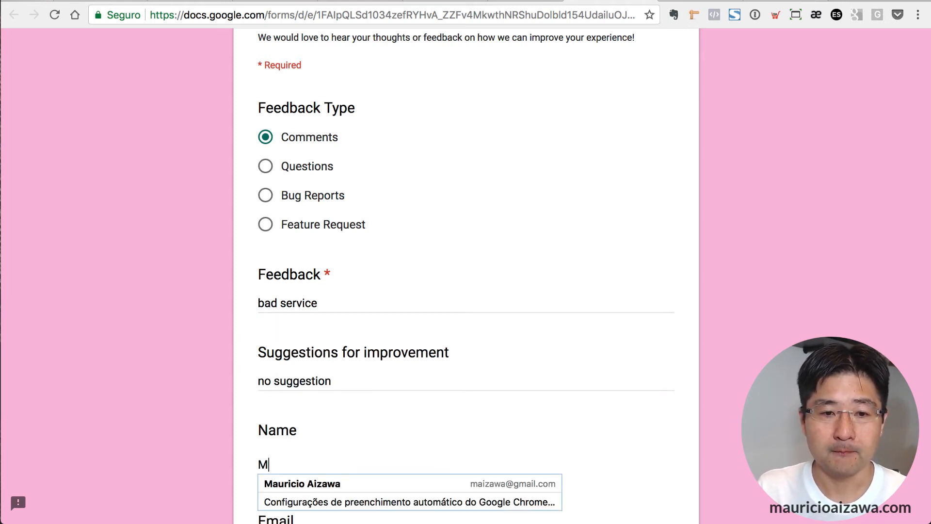
pyautogui.write('auricio V2')
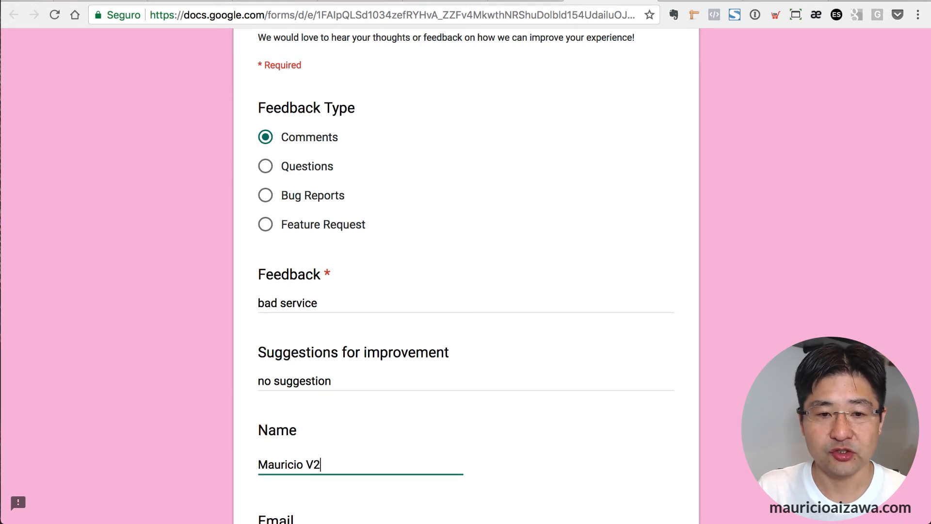
pyautogui.press('Tab')
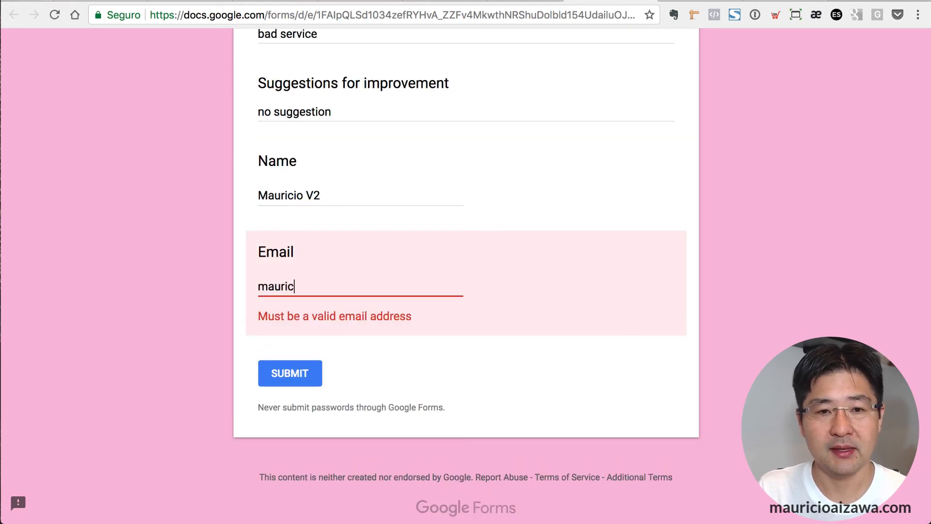
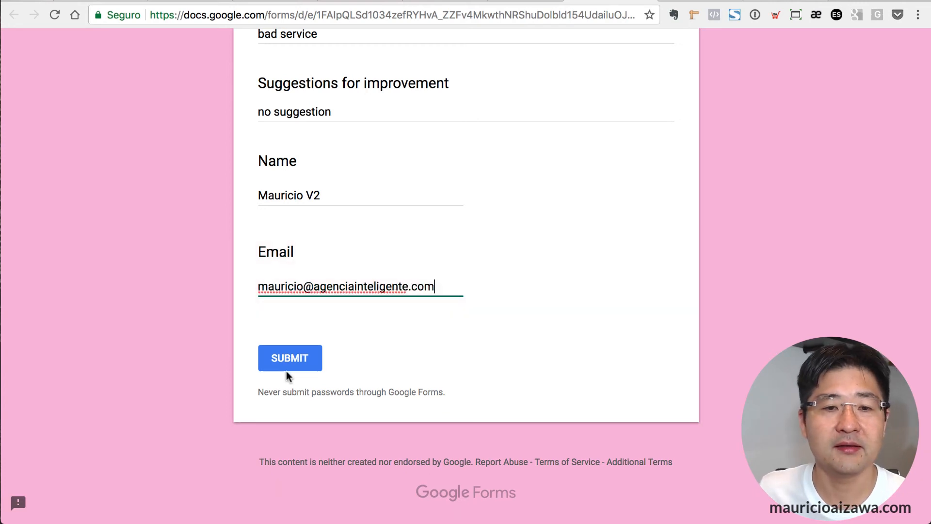
pyautogui.click(285, 360)
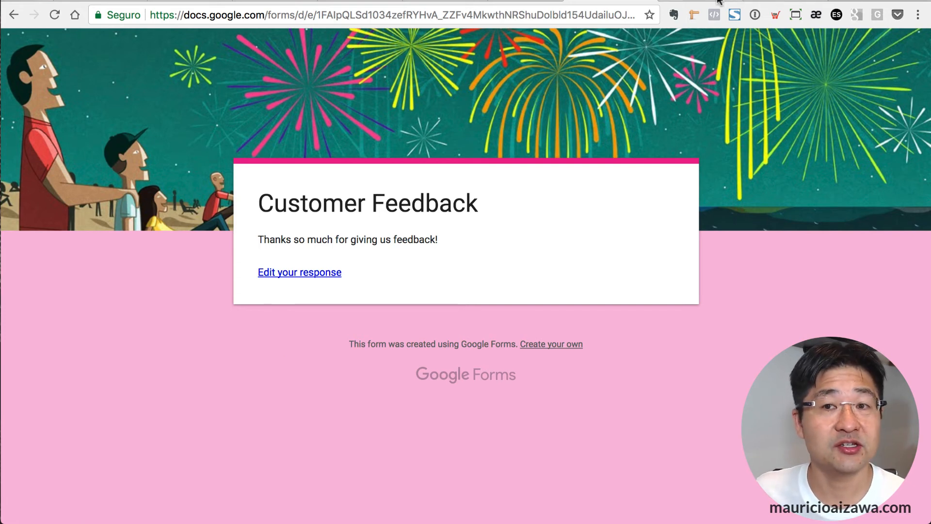
# Open Zapier's Task History from the dashboard and refresh it.
pyautogui.click(702, 0)
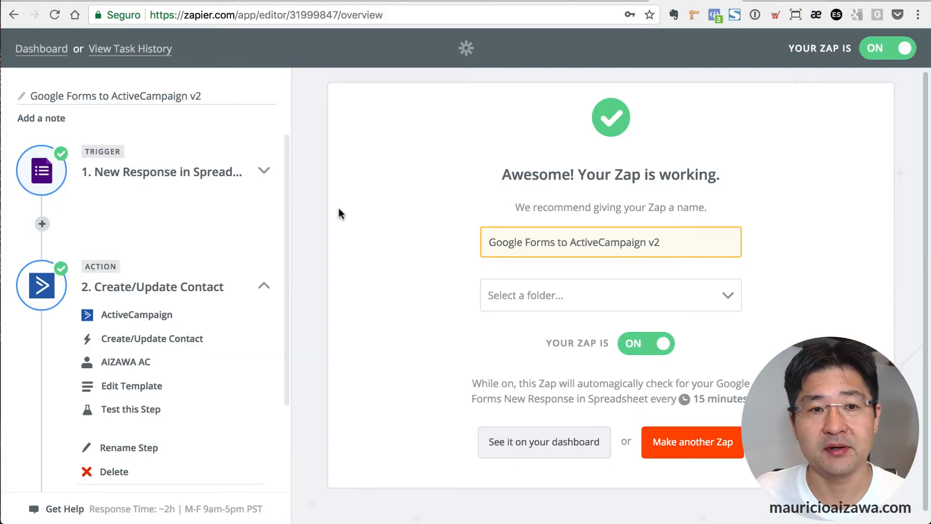
pyautogui.click(54, 51)
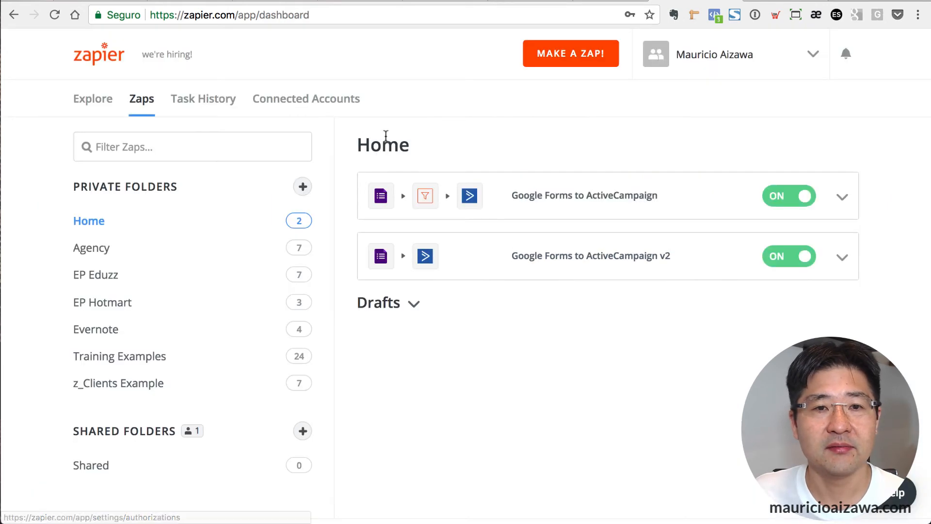
pyautogui.click(222, 100)
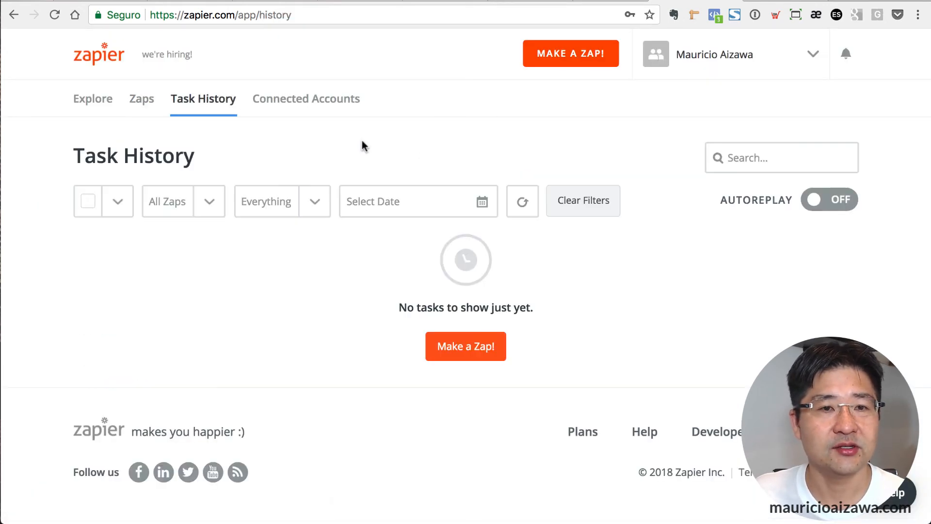
pyautogui.click(517, 209)
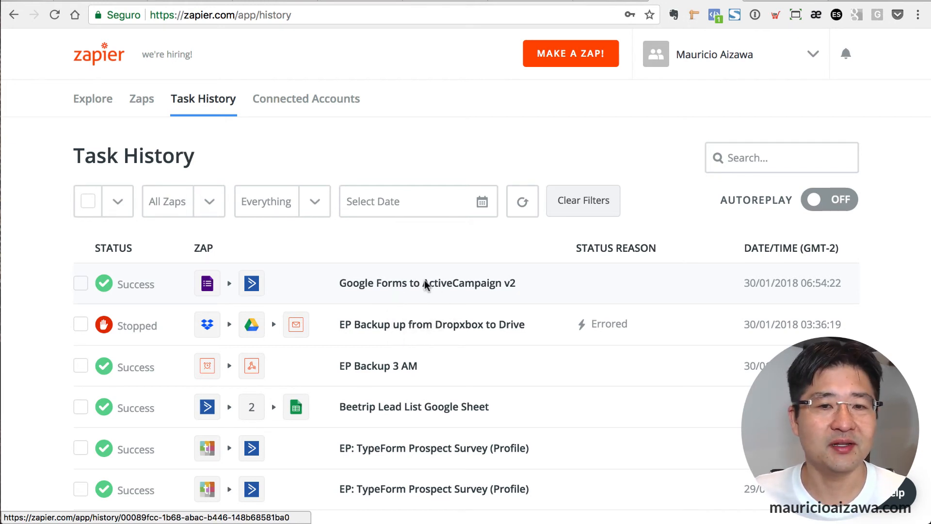
# Inspect the newest Google Forms to ActiveCampaign v2 task's output, then go back to Google Drive.
pyautogui.click(451, 283)
pyautogui.click(241, 334)
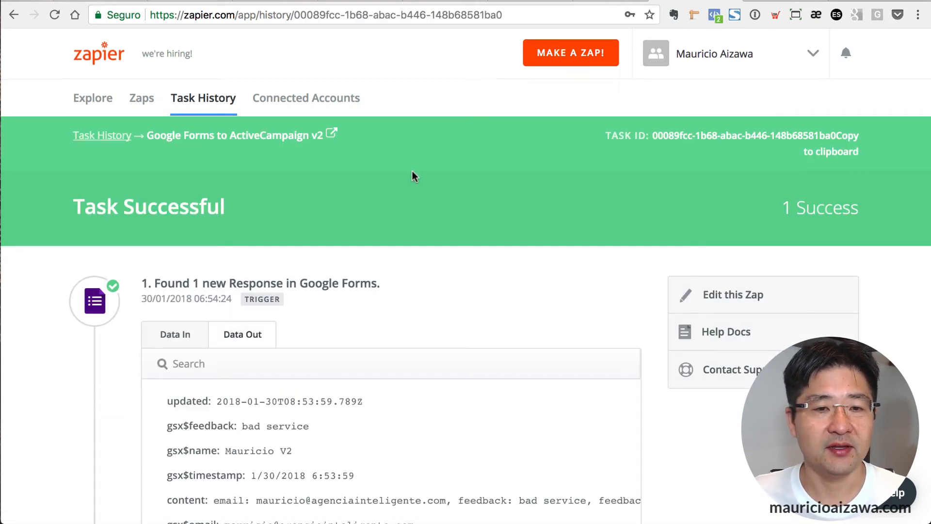
pyautogui.scroll(-5, 412, 176)
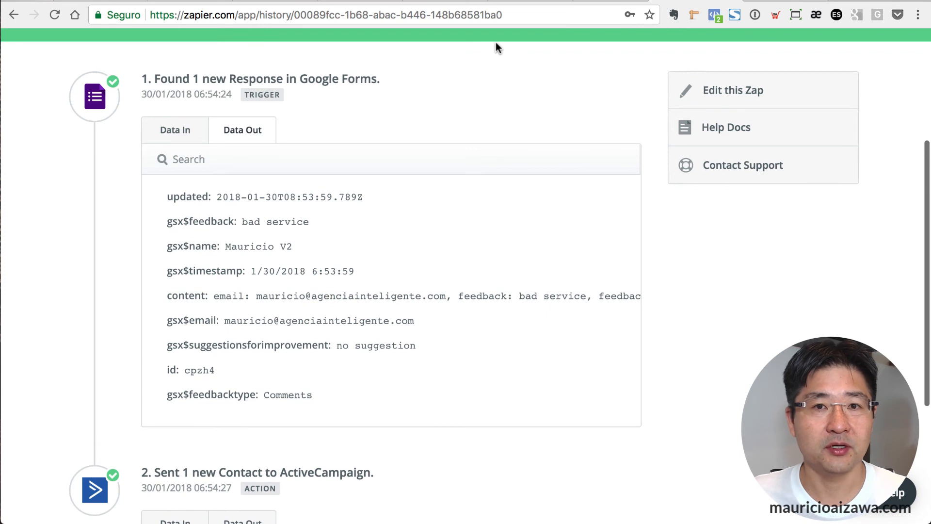
pyautogui.click(447, 2)
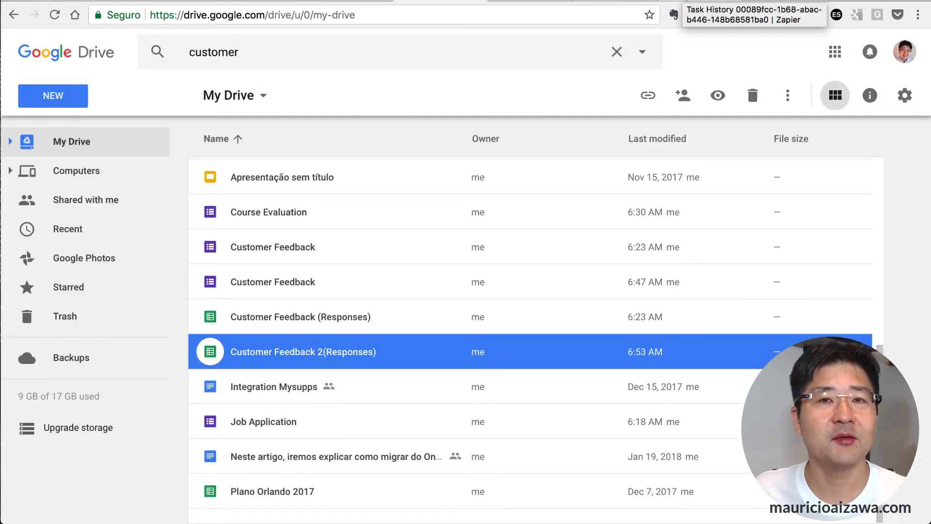
# Open the Customer Feedback Form list's contacts in ActiveCampaign, showing 2 active contacts.
pyautogui.click(757, 1)
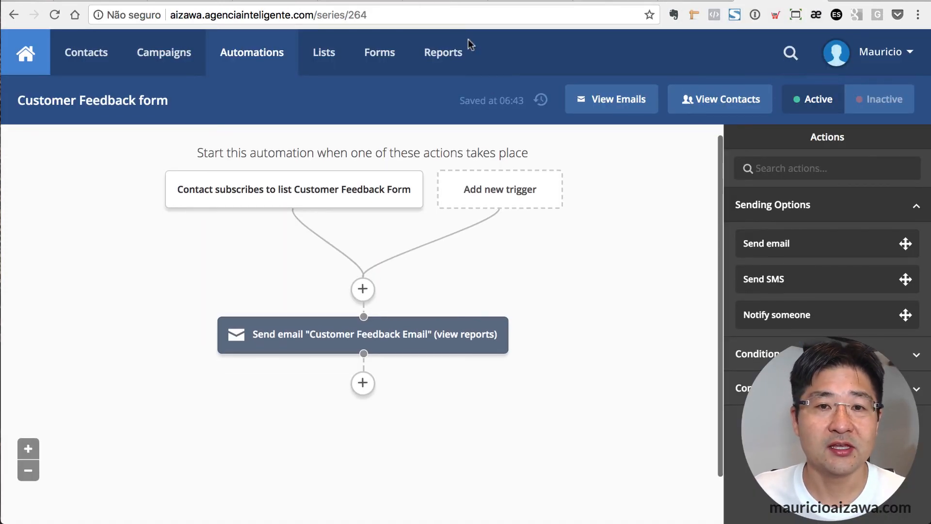
pyautogui.click(323, 52)
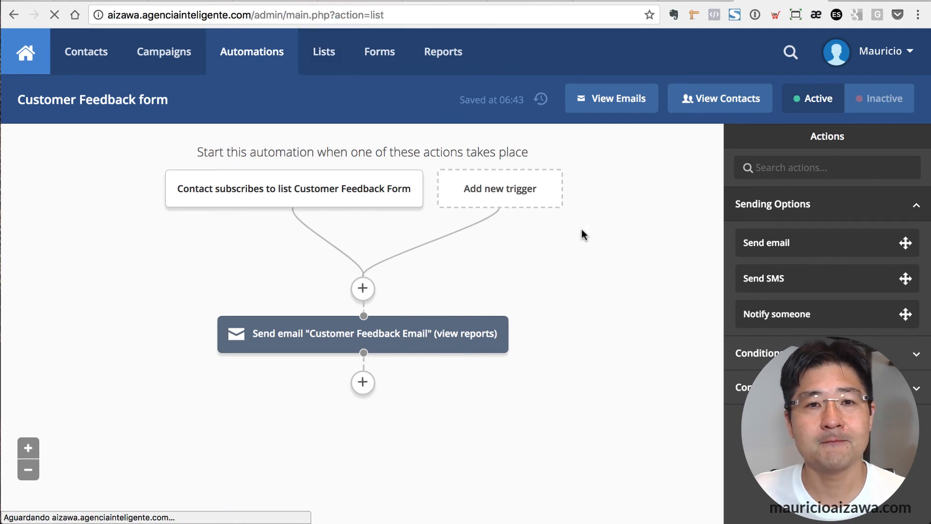
pyautogui.scroll(-1, 589, 226)
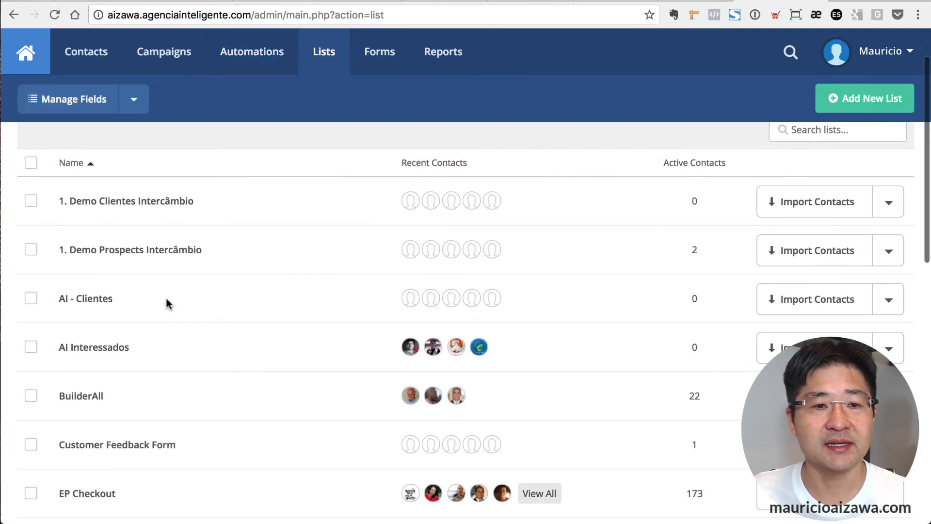
pyautogui.scroll(-4, 339, 412)
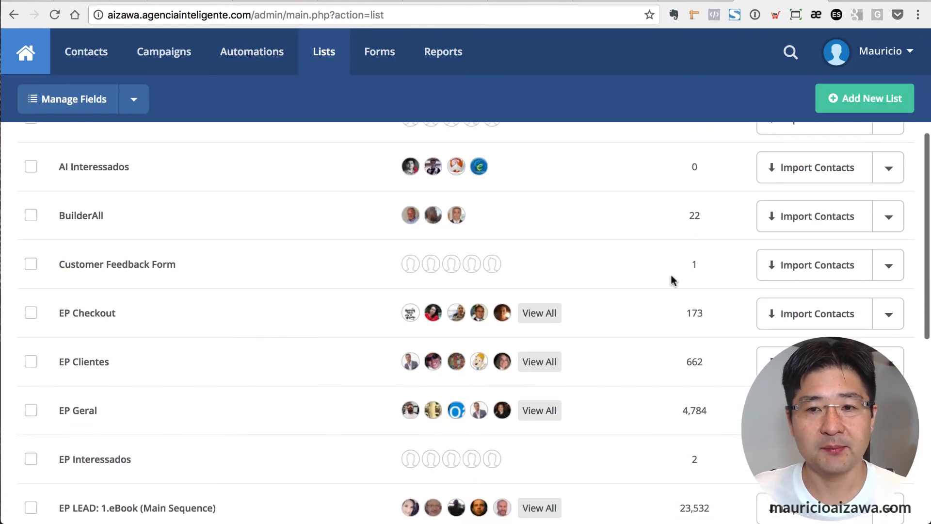
pyautogui.click(693, 265)
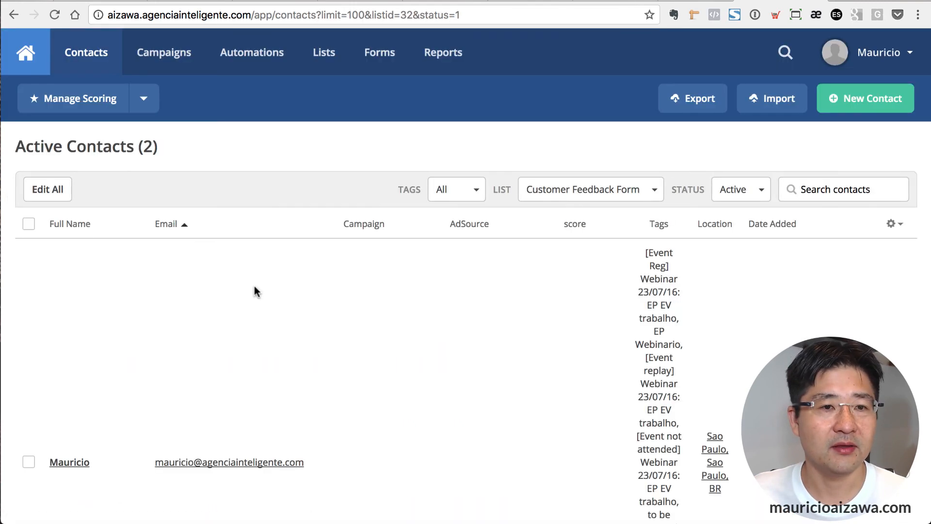
# Check the new contact's record for Mensagem 'comment: bad service' and Customer Feedback Form list membership.
pyautogui.scroll(-5, 260, 284)
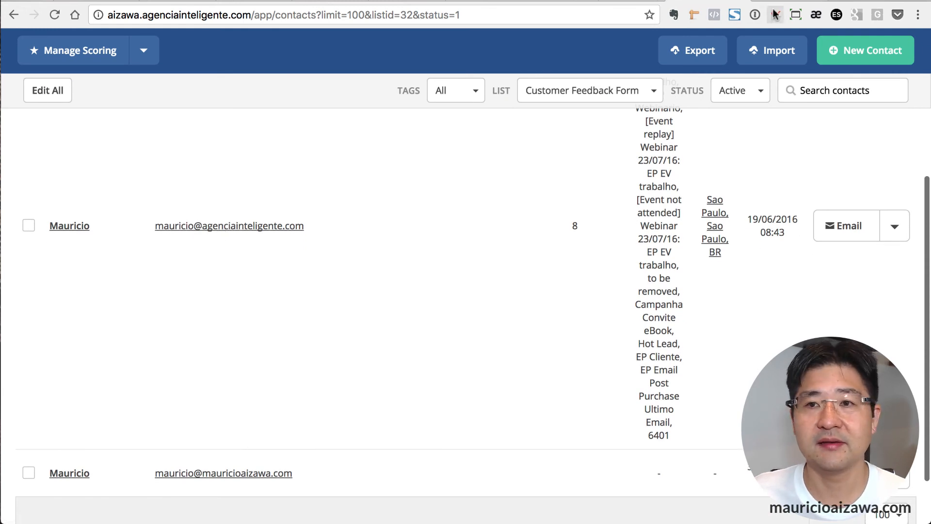
pyautogui.click(794, 1)
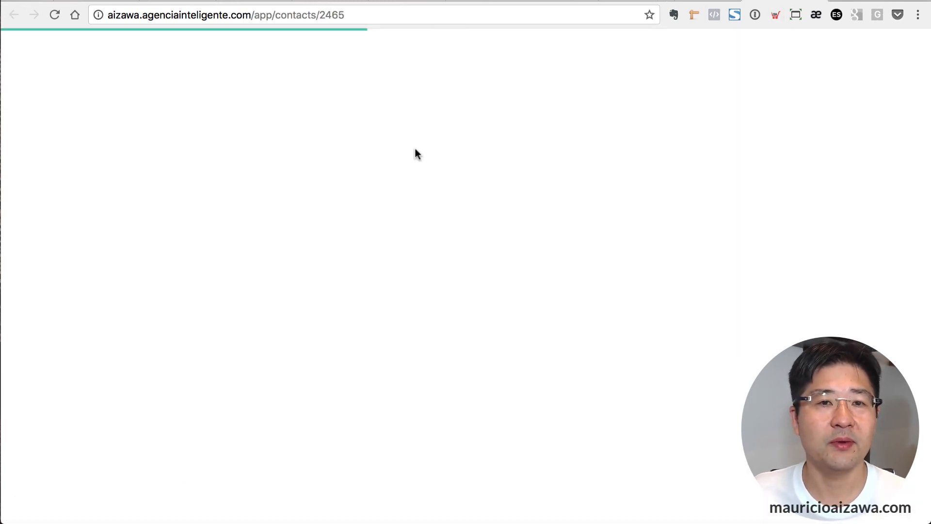
pyautogui.scroll(-2, 287, 209)
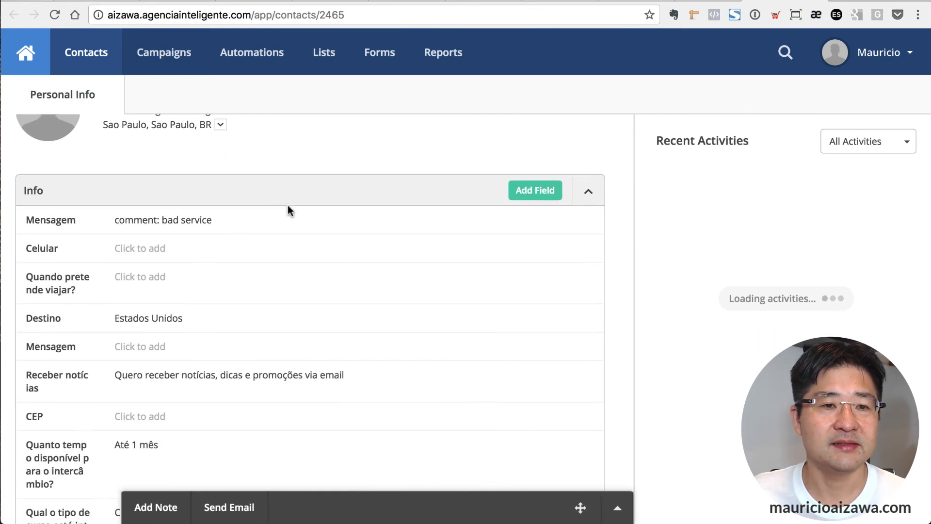
pyautogui.scroll(-1, 287, 206)
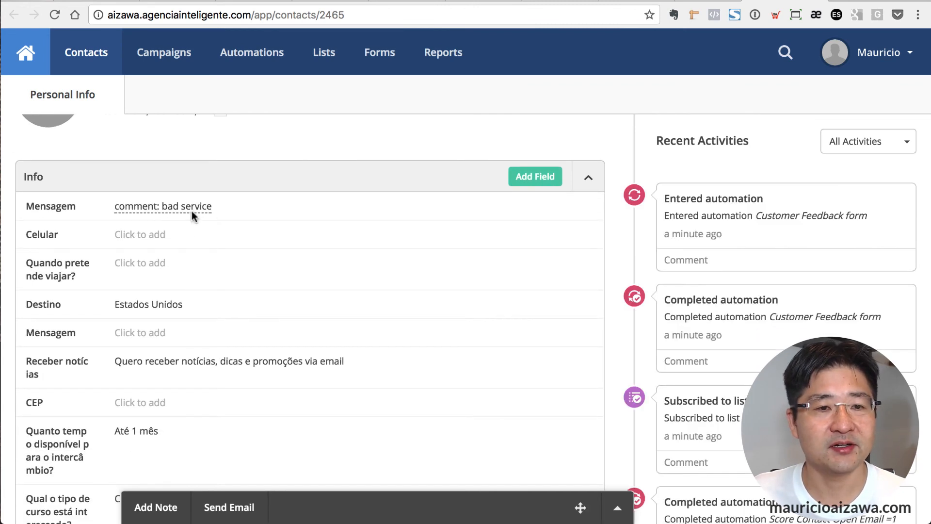
pyautogui.scroll(-10, 255, 378)
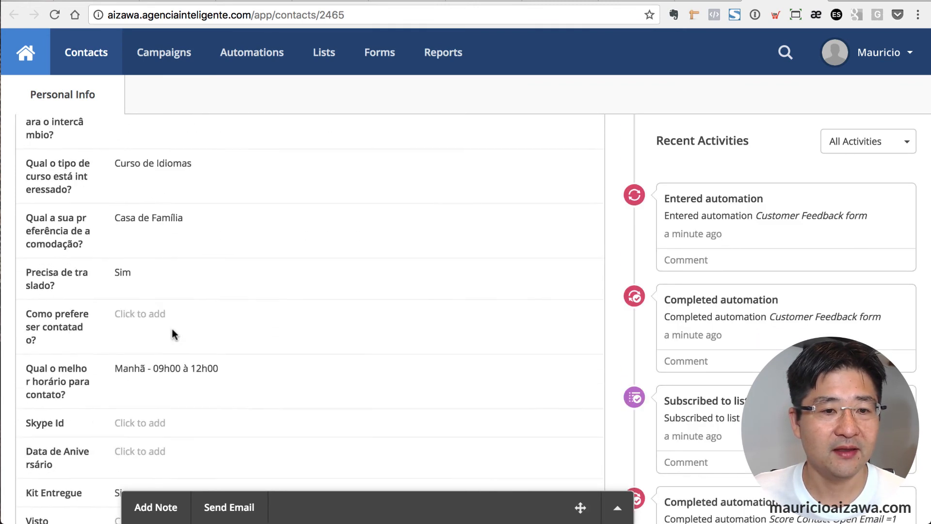
pyautogui.scroll(-20, 174, 335)
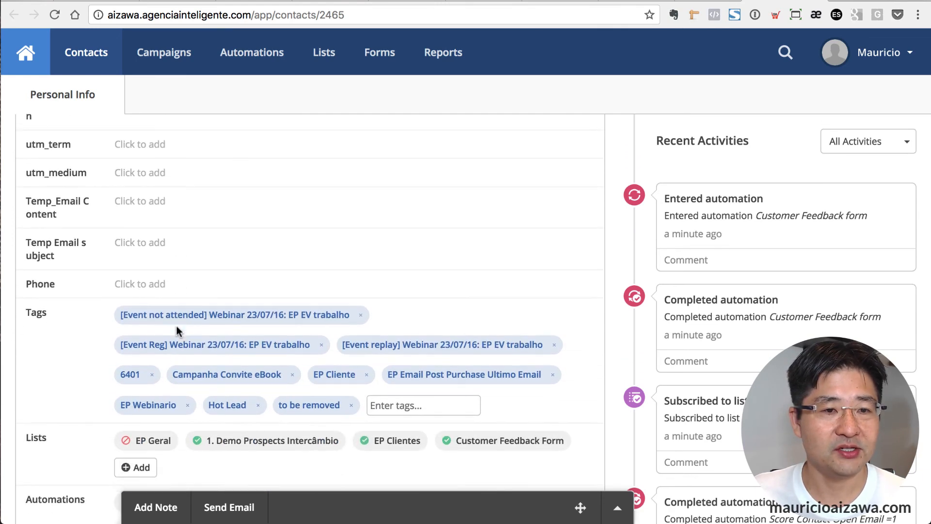
pyautogui.scroll(-5, 175, 330)
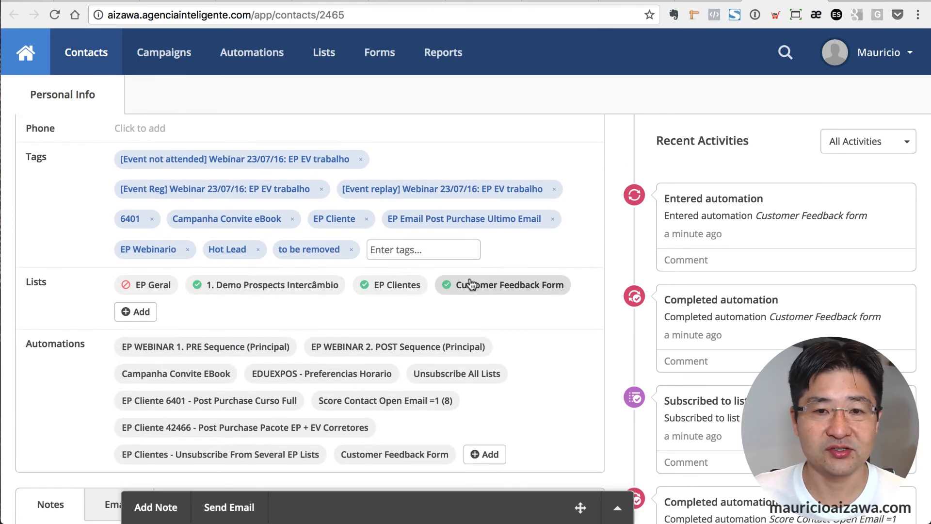